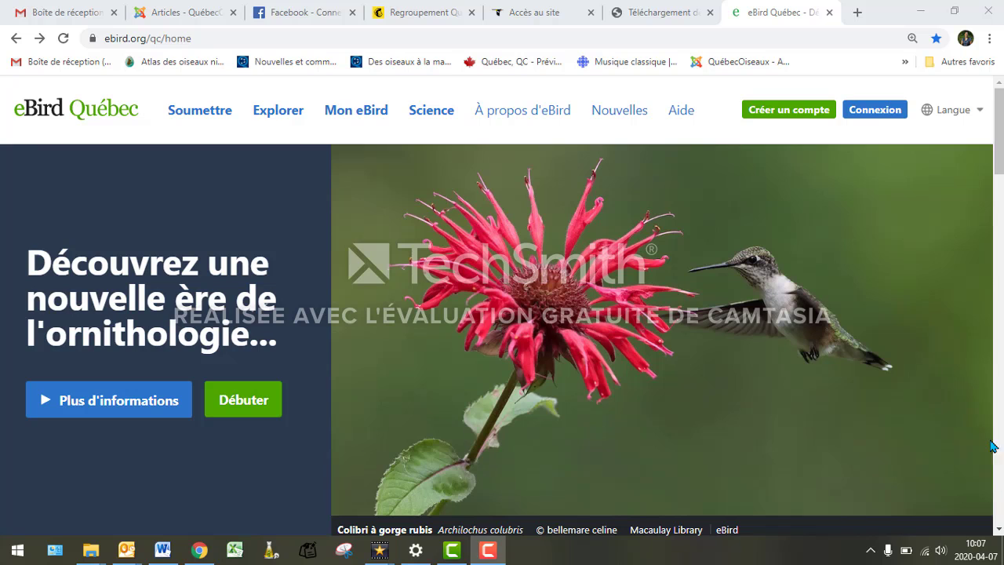
- Leave the new-account form, return to the home page, and open the sign-in page
{"action": "left_click", "coordinate": [773, 114]}
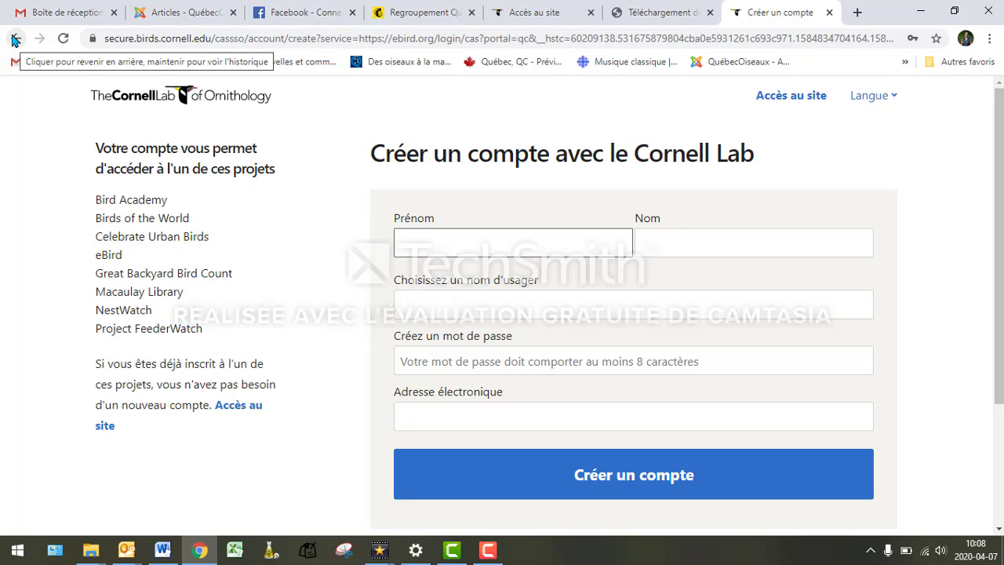
{"action": "left_click", "coordinate": [14, 39]}
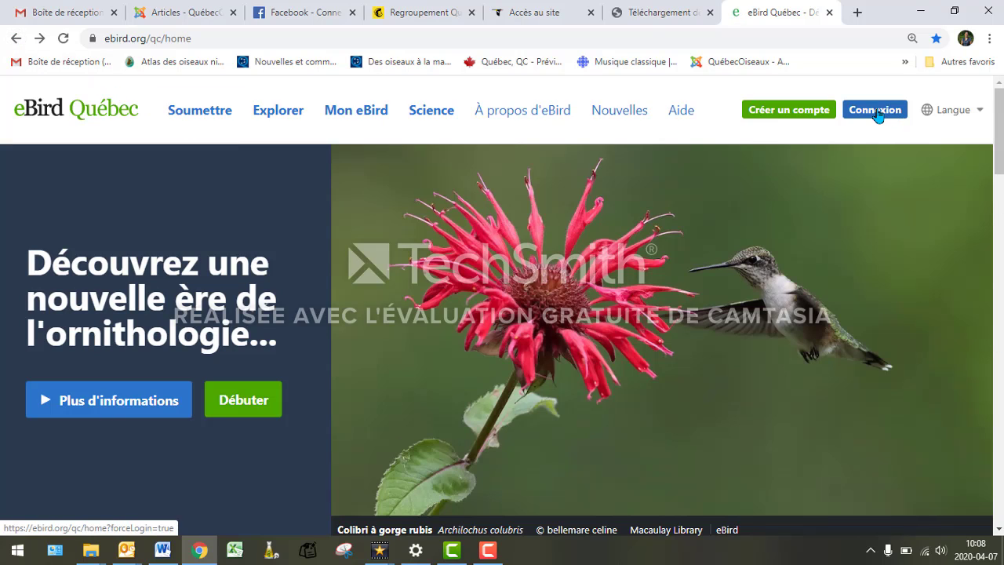
{"action": "left_click", "coordinate": [875, 111]}
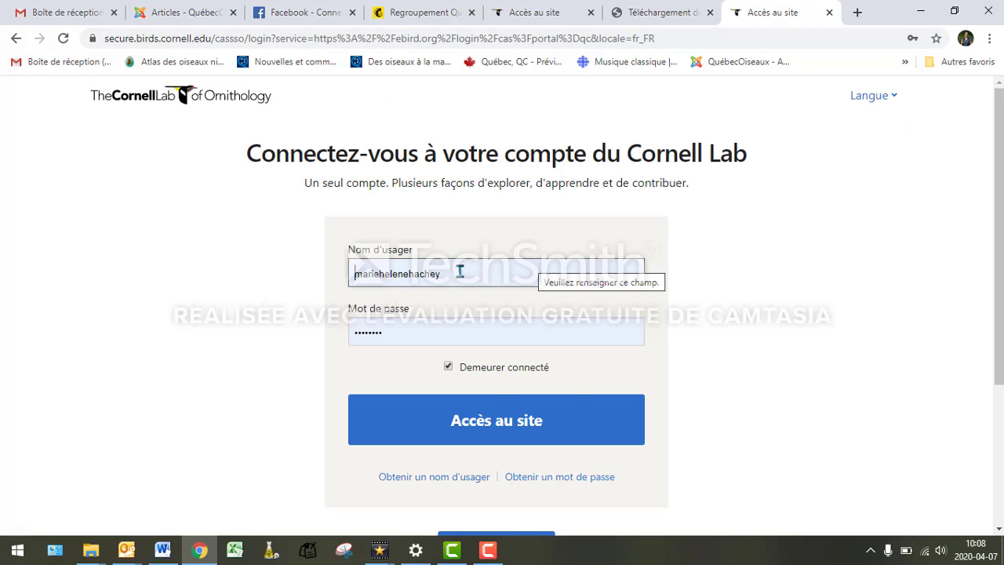
- Sign in with the account's username and password
{"action": "left_click_drag", "start_coordinate": [458, 273], "coordinate": [327, 275]}
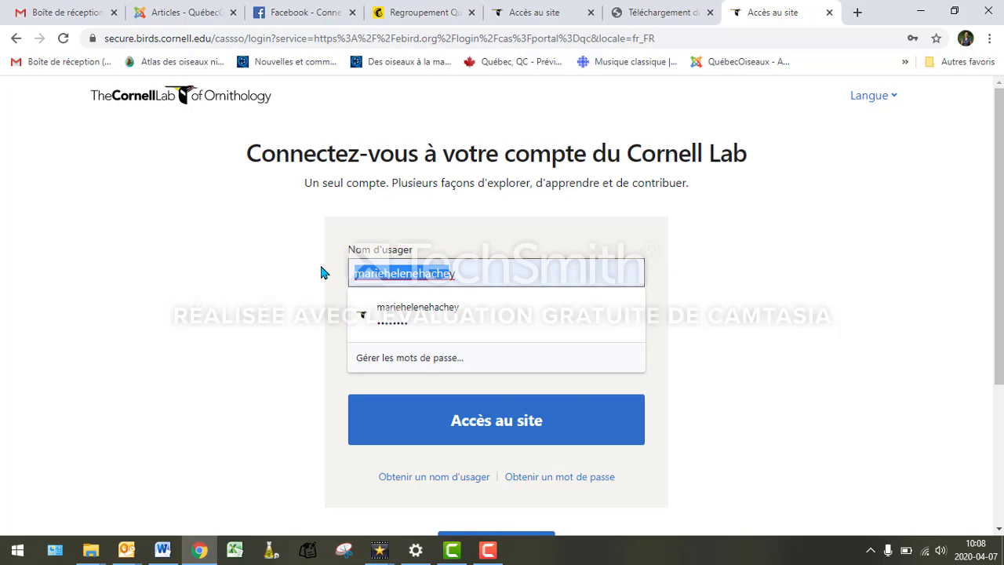
{"action": "type", "text": "mariey"}
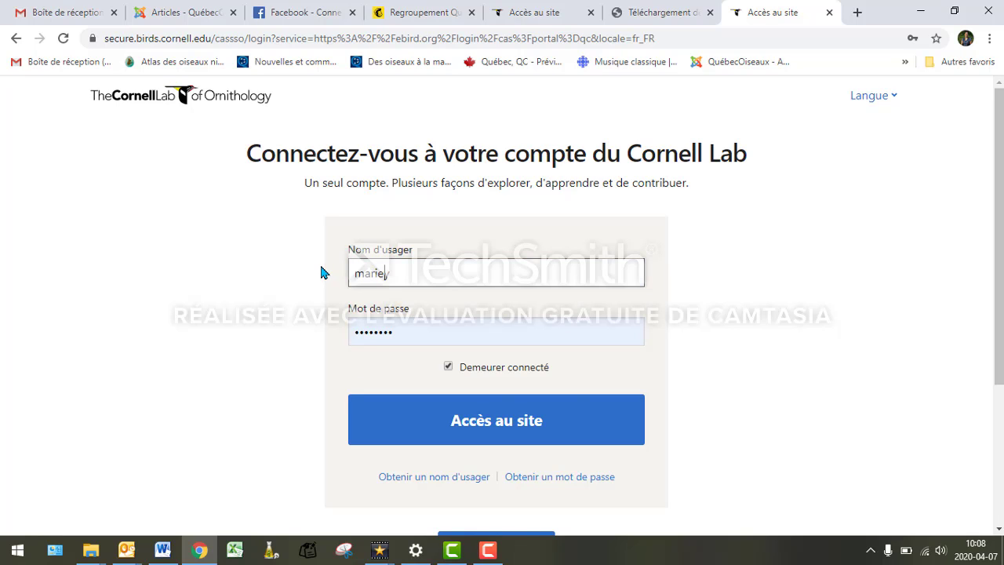
{"action": "key", "text": "BackSpace"}
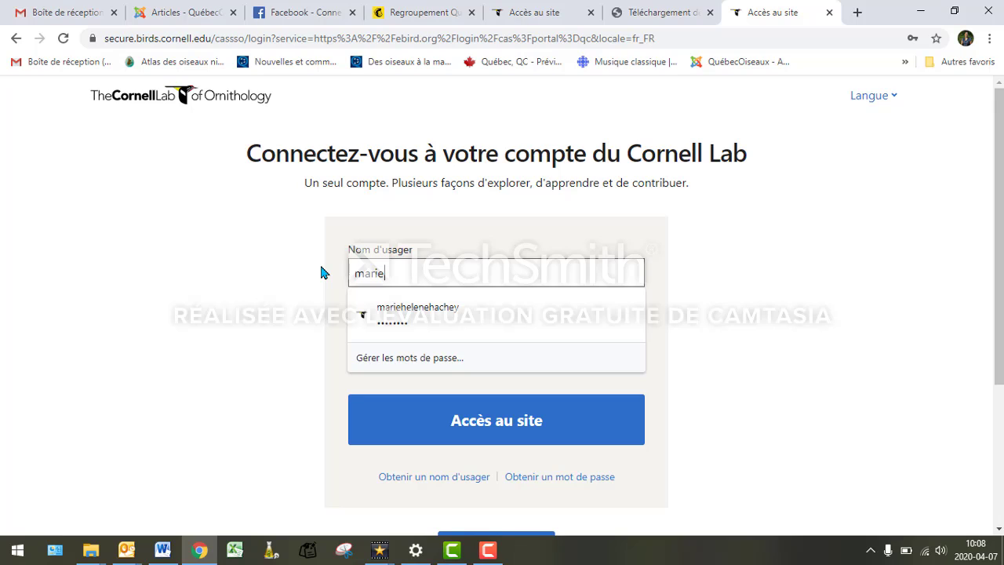
{"action": "left_click", "coordinate": [396, 323]}
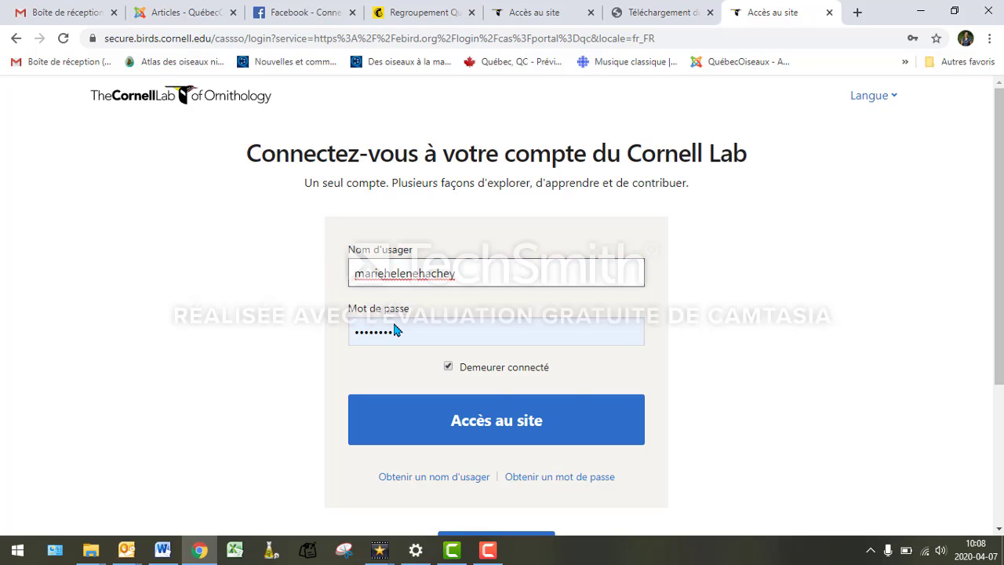
{"action": "double_click", "coordinate": [379, 339]}
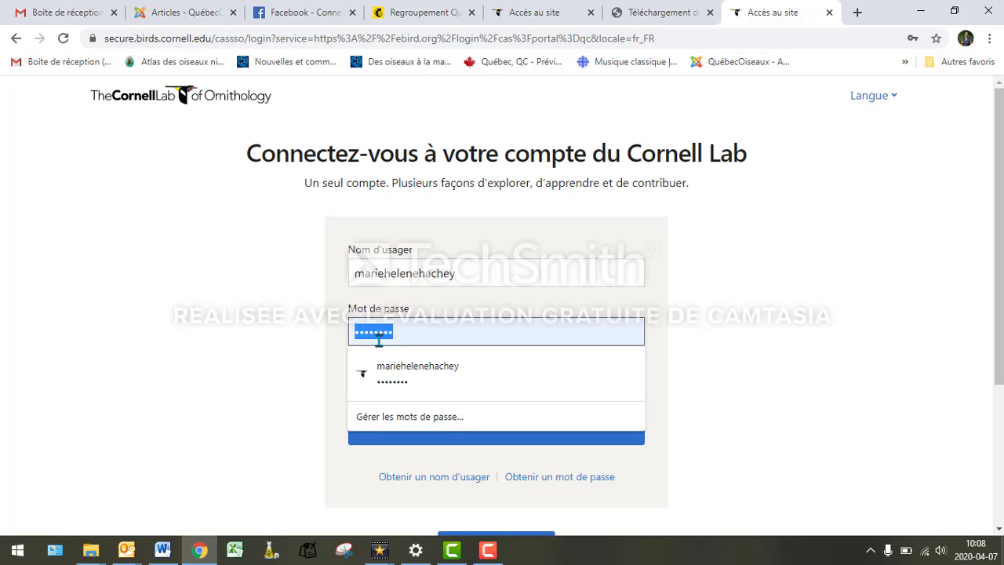
{"action": "type", "text": "•••••••••"}
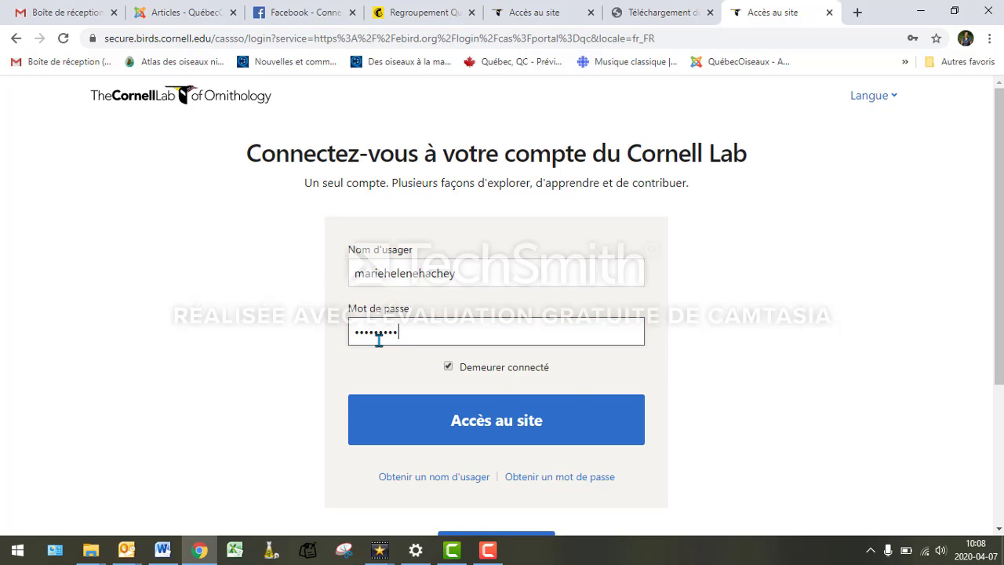
{"action": "type", "text": "•"}
{"action": "left_click", "coordinate": [523, 421]}
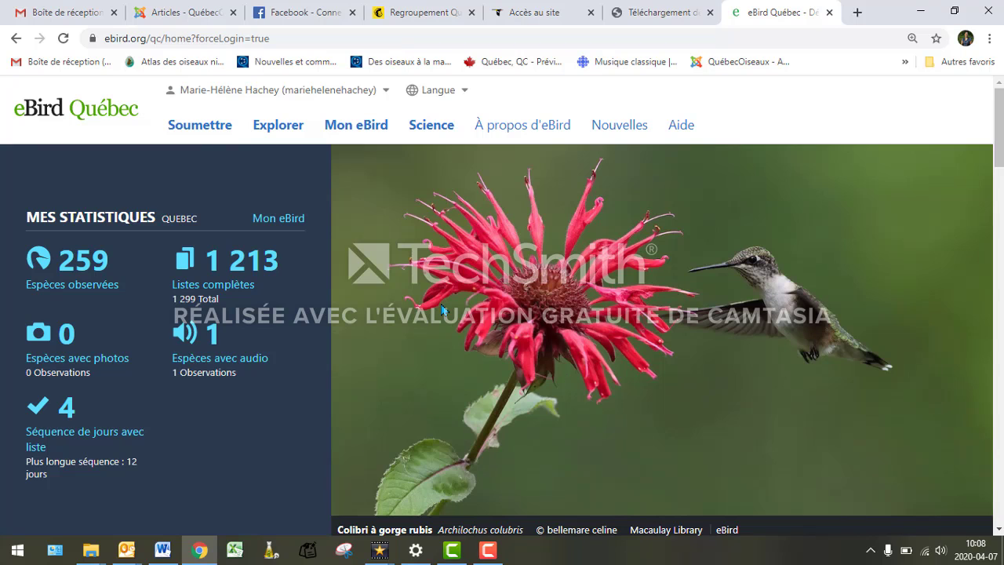
- Start a new checklist and browse the saved observation sites without choosing one
{"action": "left_click", "coordinate": [194, 127]}
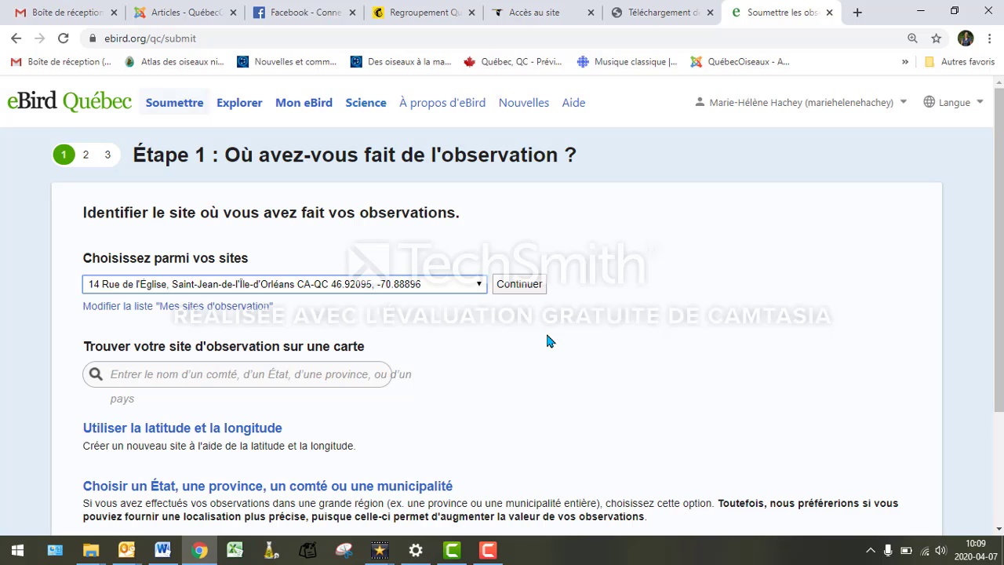
{"action": "left_click", "coordinate": [478, 285]}
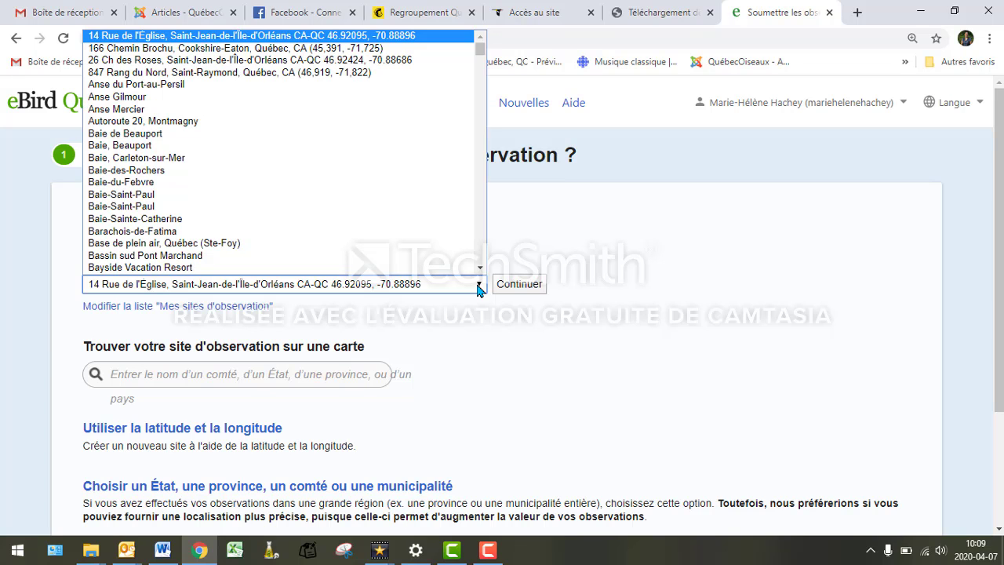
{"action": "scroll", "coordinate": [323, 149], "scroll_direction": "down", "scroll_amount": 15}
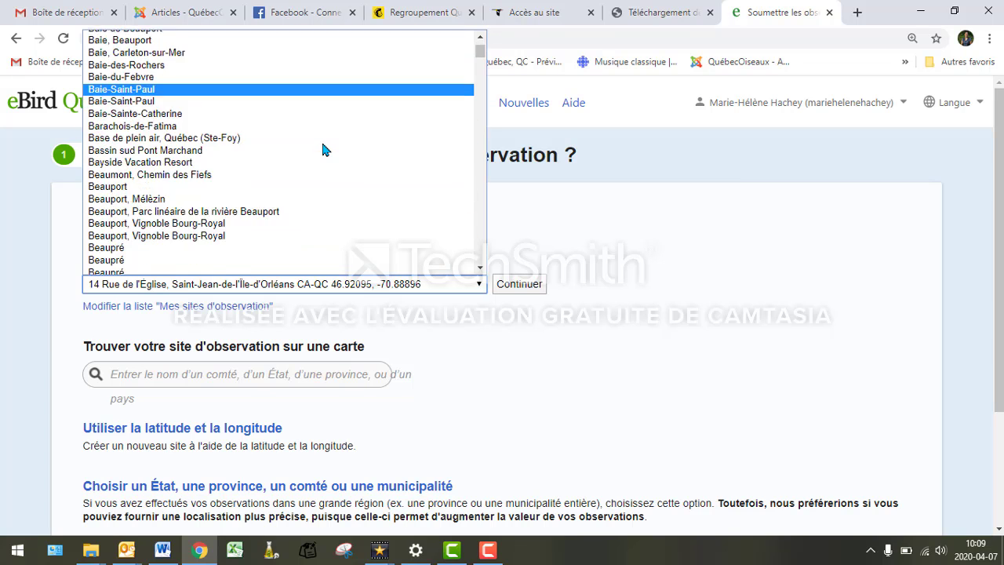
{"action": "scroll", "coordinate": [322, 162], "scroll_direction": "down", "scroll_amount": 5}
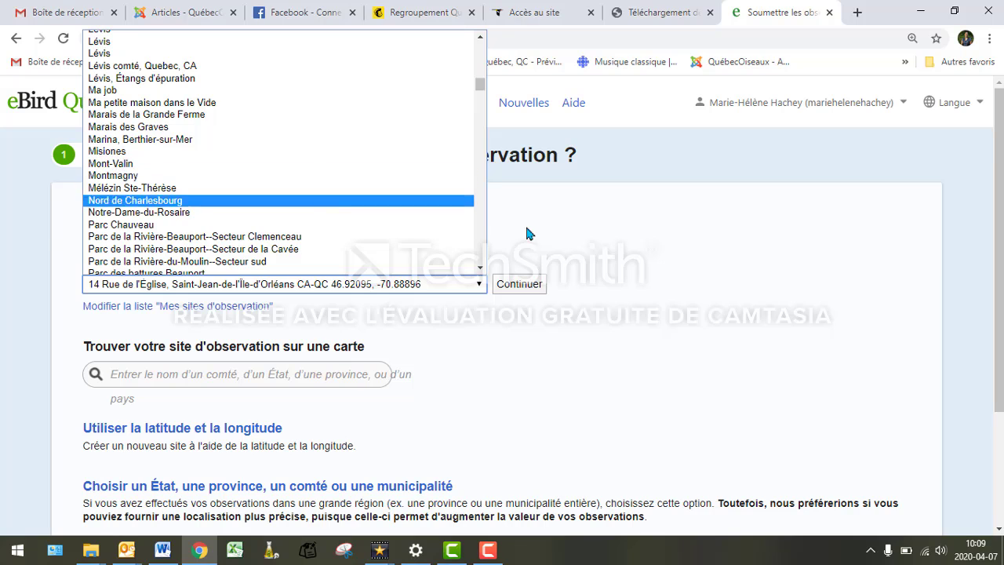
{"action": "left_click", "coordinate": [642, 240]}
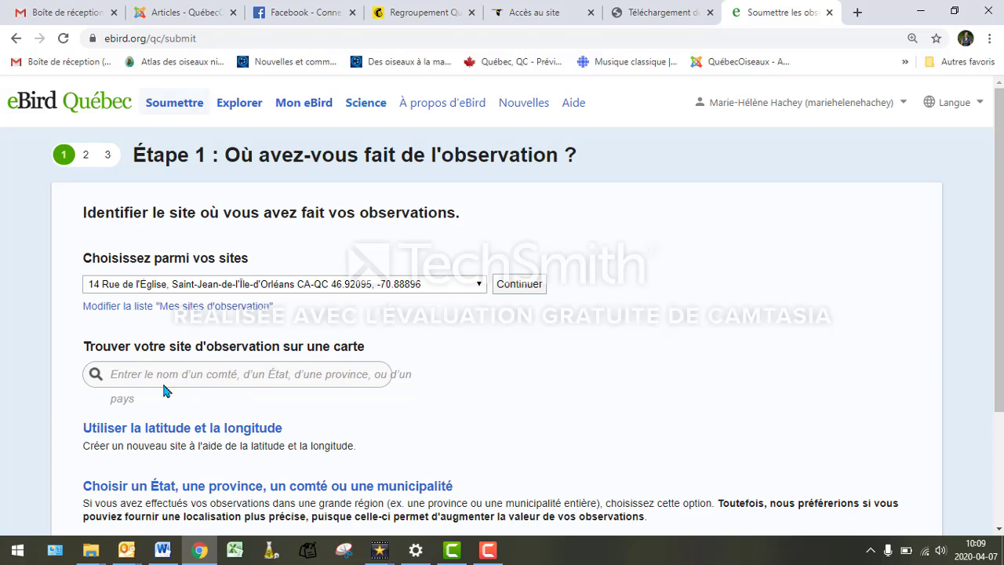
- Search the site map for 'québec'
{"action": "left_click", "coordinate": [188, 374]}
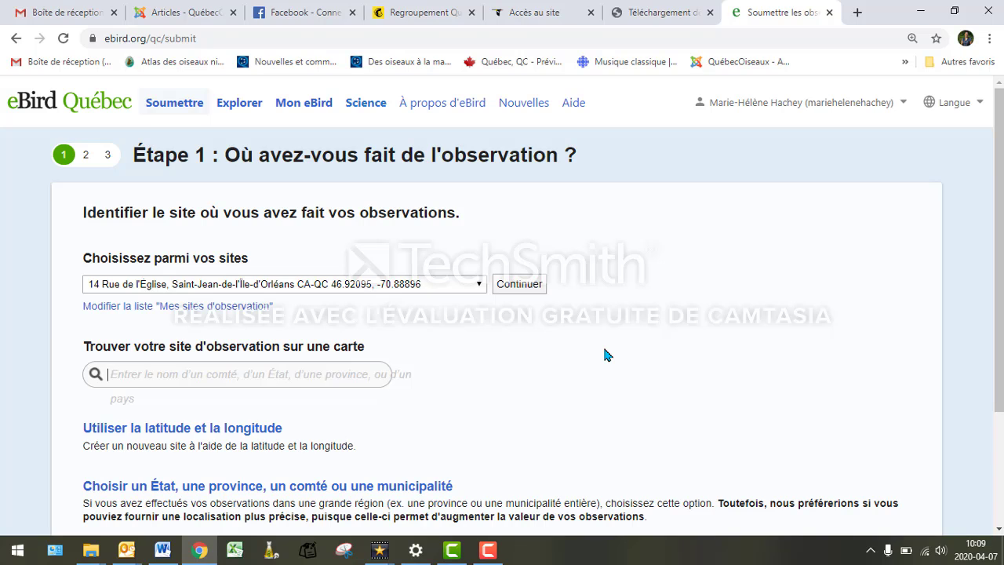
{"action": "type", "text": "beaup"}
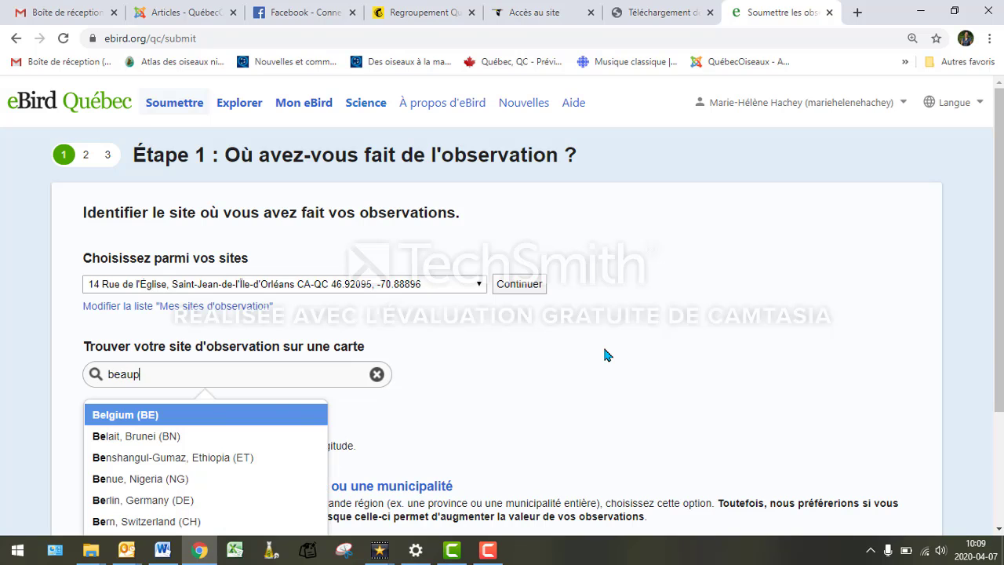
{"action": "type", "text": "ort"}
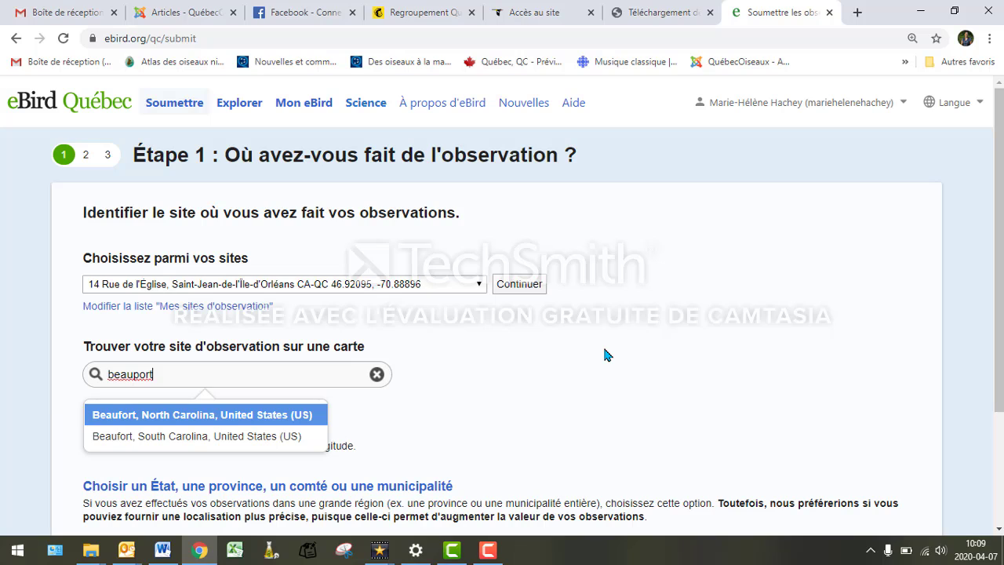
{"action": "key", "text": "BackSpace"}
{"action": "key", "text": "BackSpace"}
{"action": "key", "text": "BackSpace"}
{"action": "key", "text": "BackSpace"}
{"action": "key", "text": "BackSpace"}
{"action": "key", "text": "BackSpace"}
{"action": "key", "text": "BackSpace"}
{"action": "key", "text": "BackSpace"}
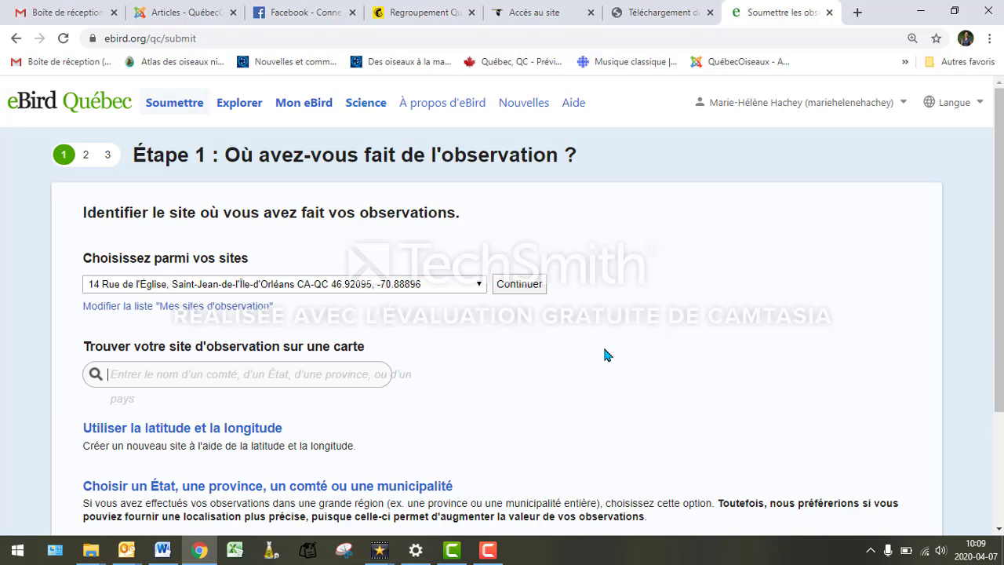
{"action": "type", "text": "qu"}
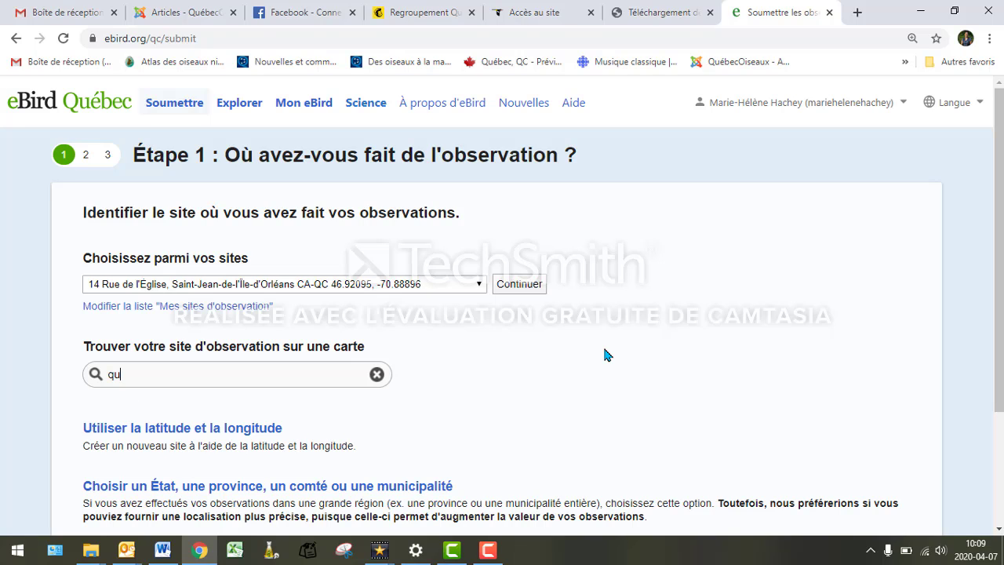
{"action": "type", "text": "ébec"}
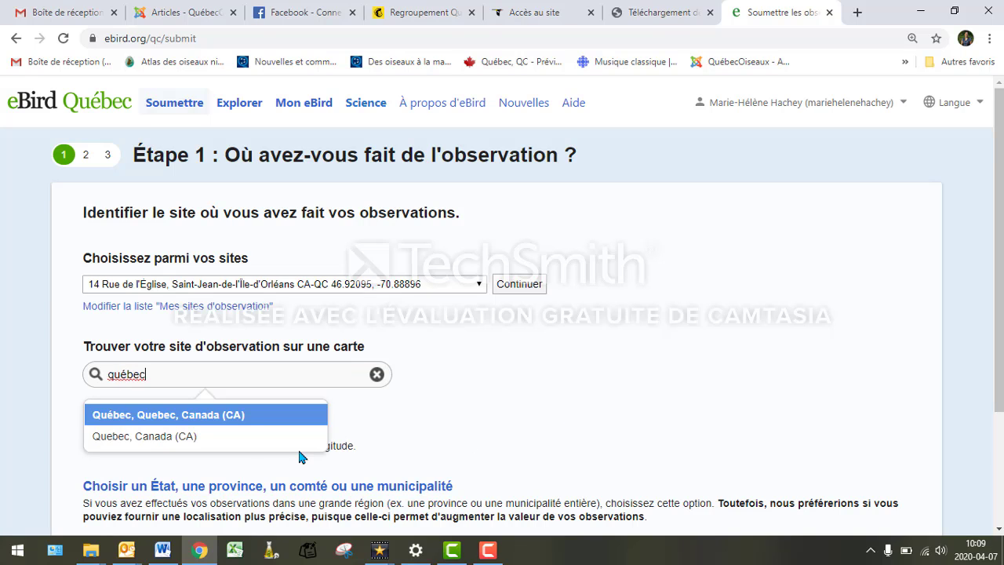
{"action": "left_click", "coordinate": [221, 420]}
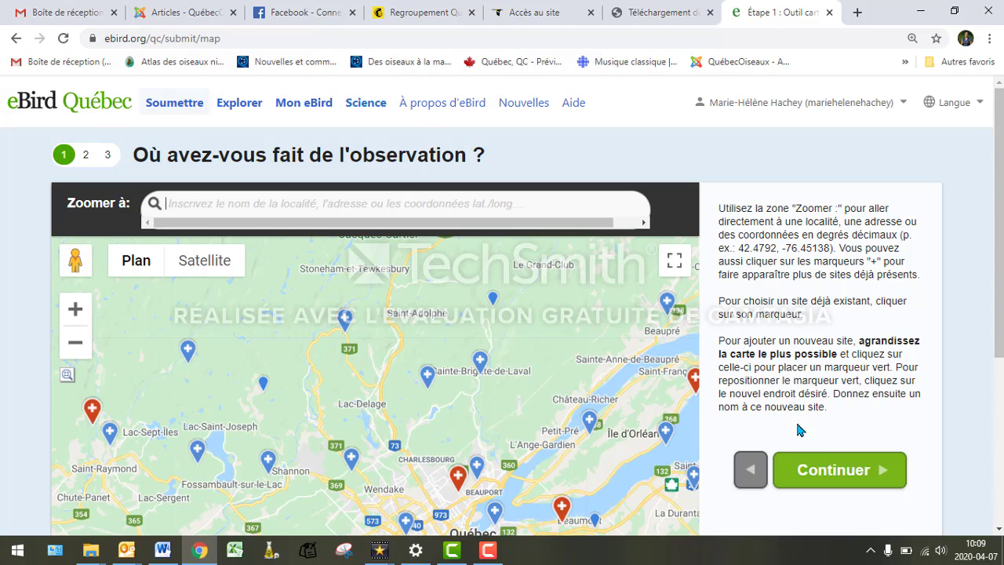
{"action": "scroll", "coordinate": [351, 408], "scroll_direction": "down", "scroll_amount": 2}
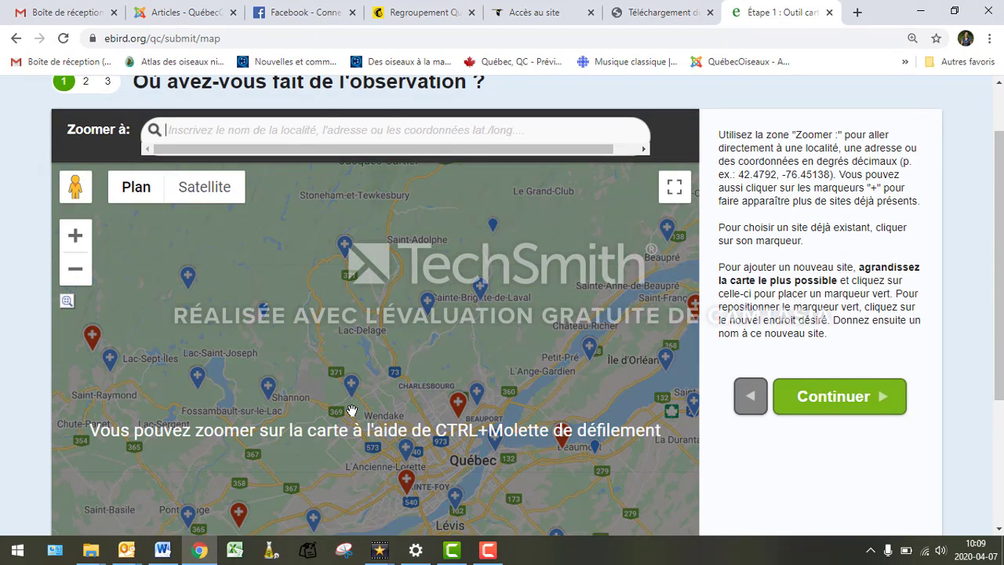
{"action": "scroll", "coordinate": [408, 417], "scroll_direction": "down", "scroll_amount": 1}
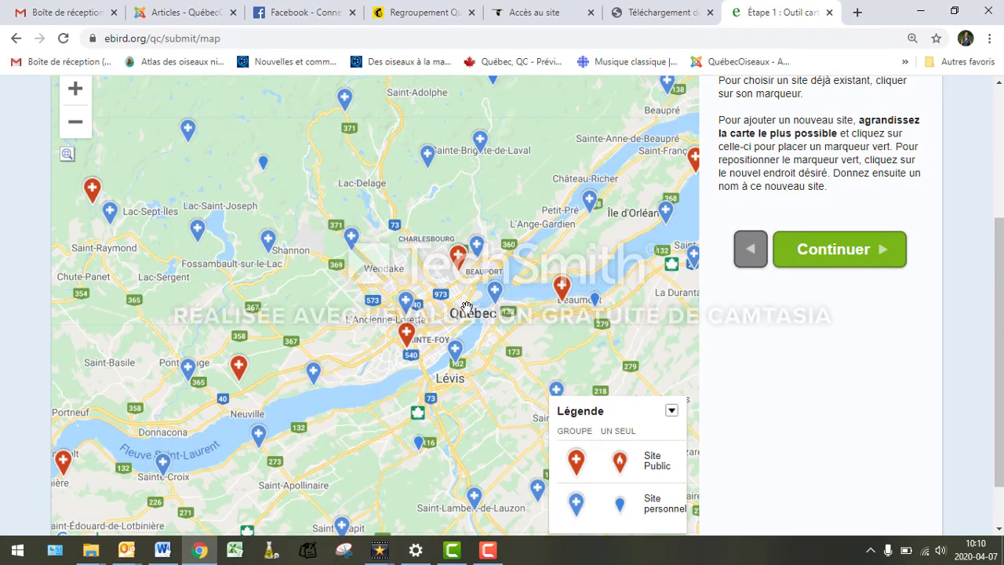
{"action": "scroll", "coordinate": [468, 311], "scroll_direction": "up", "scroll_amount": 3}
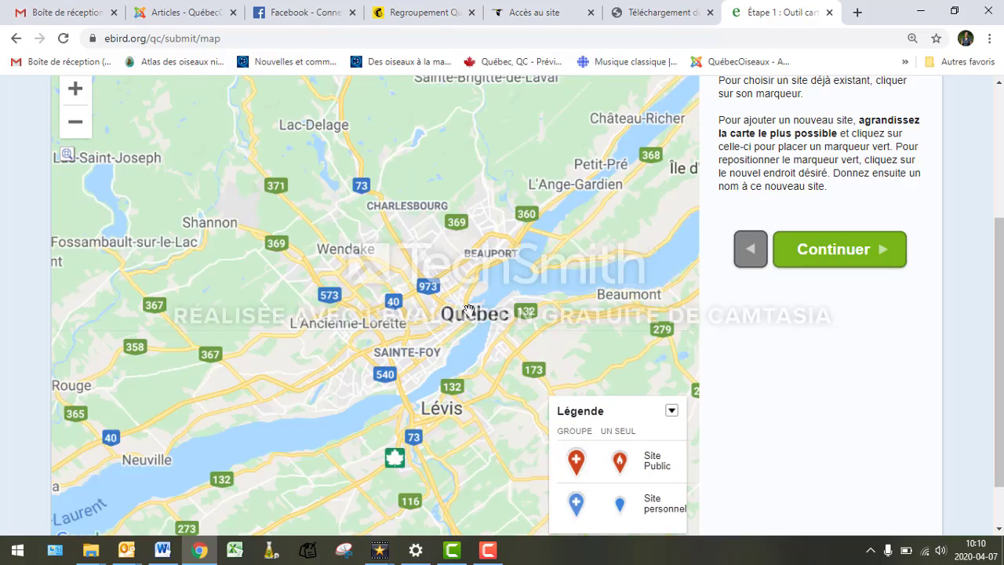
{"action": "left_click_drag", "start_coordinate": [498, 163], "coordinate": [449, 361]}
{"action": "scroll", "coordinate": [449, 363], "scroll_direction": "up", "scroll_amount": 1}
{"action": "scroll", "coordinate": [450, 361], "scroll_direction": "up", "scroll_amount": 2}
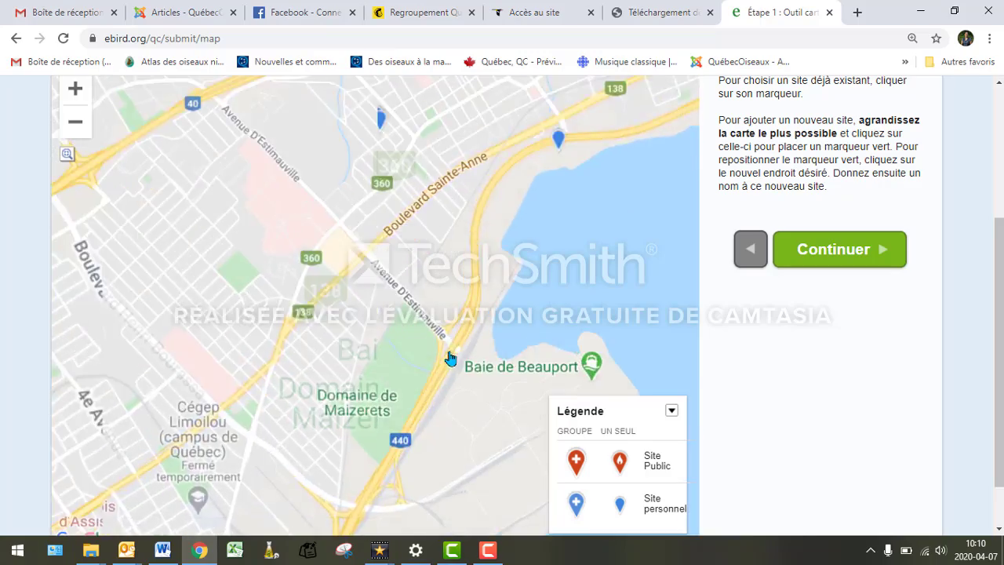
{"action": "left_click_drag", "start_coordinate": [180, 298], "coordinate": [407, 394]}
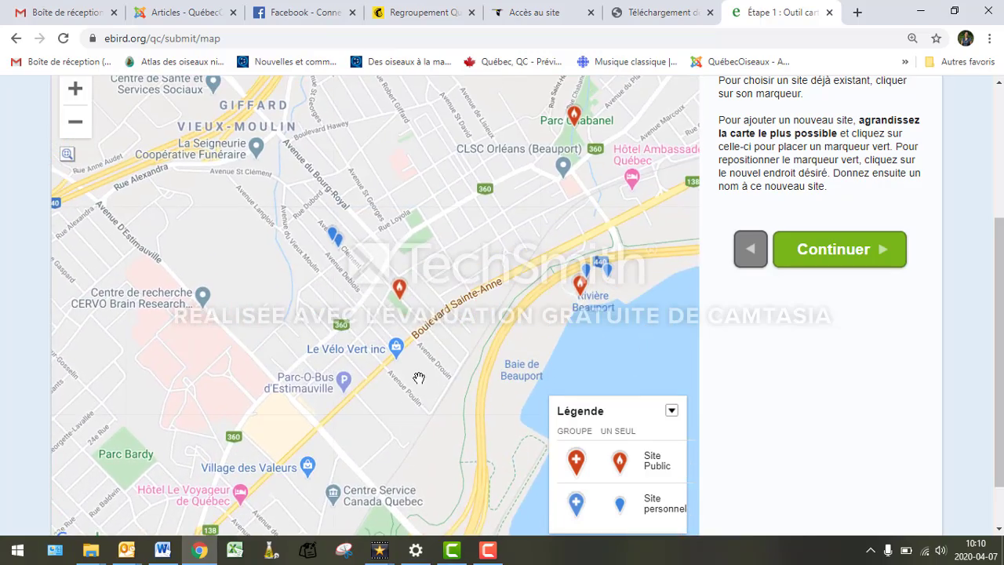
{"action": "scroll", "coordinate": [417, 380], "scroll_direction": "up", "scroll_amount": 1}
{"action": "left_click_drag", "start_coordinate": [482, 141], "coordinate": [462, 327]}
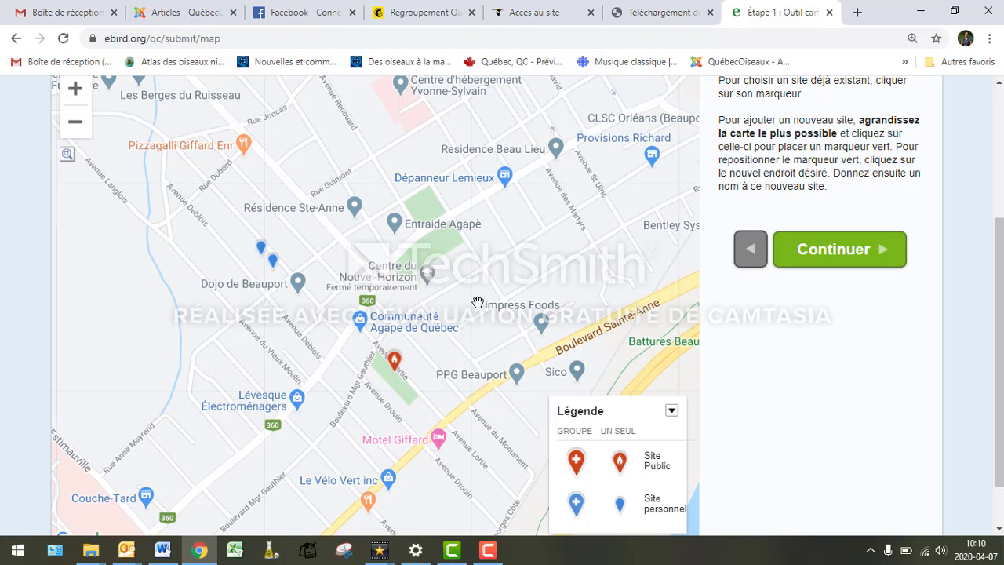
{"action": "left_click", "coordinate": [299, 193]}
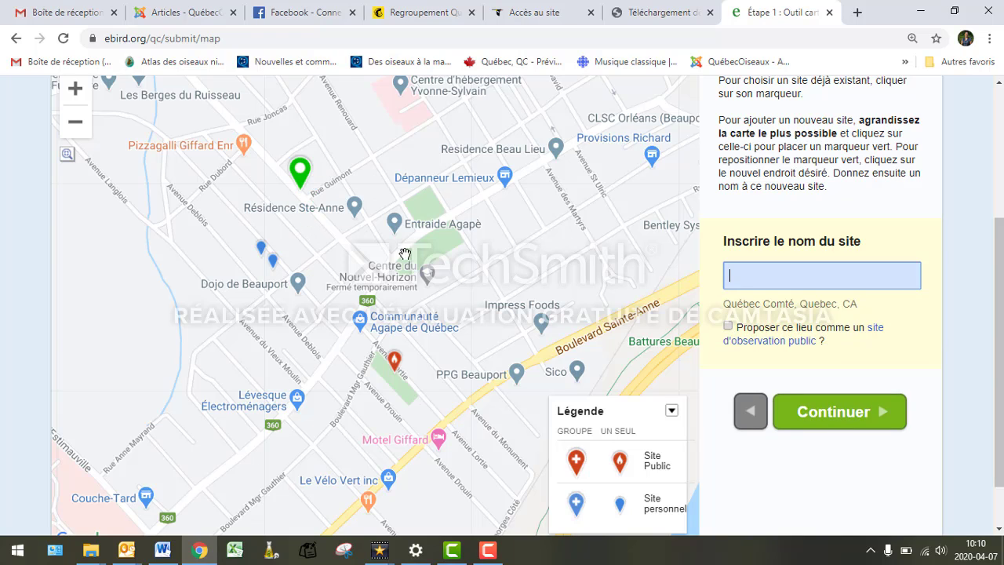
{"action": "left_click", "coordinate": [746, 269]}
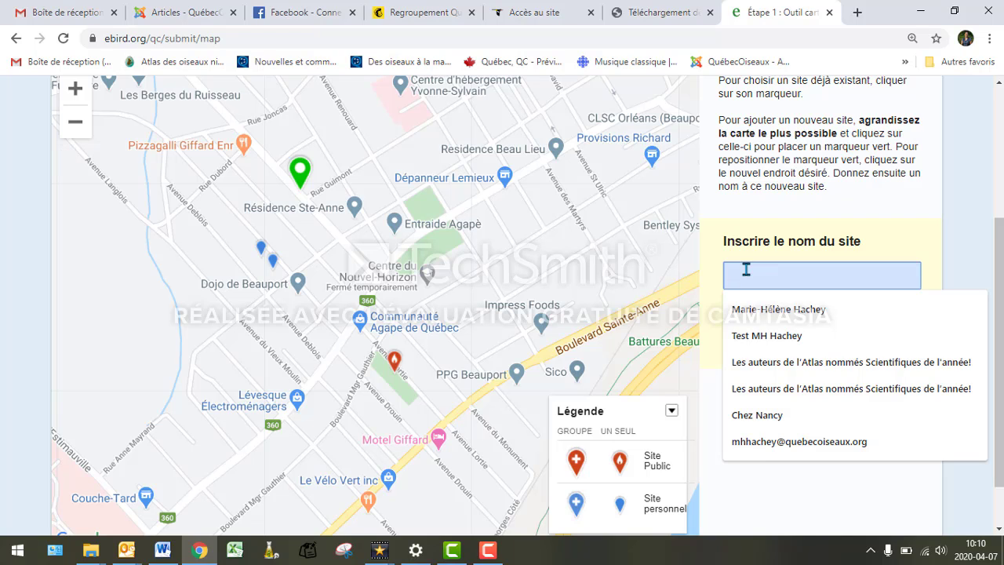
{"action": "type", "text": "M"}
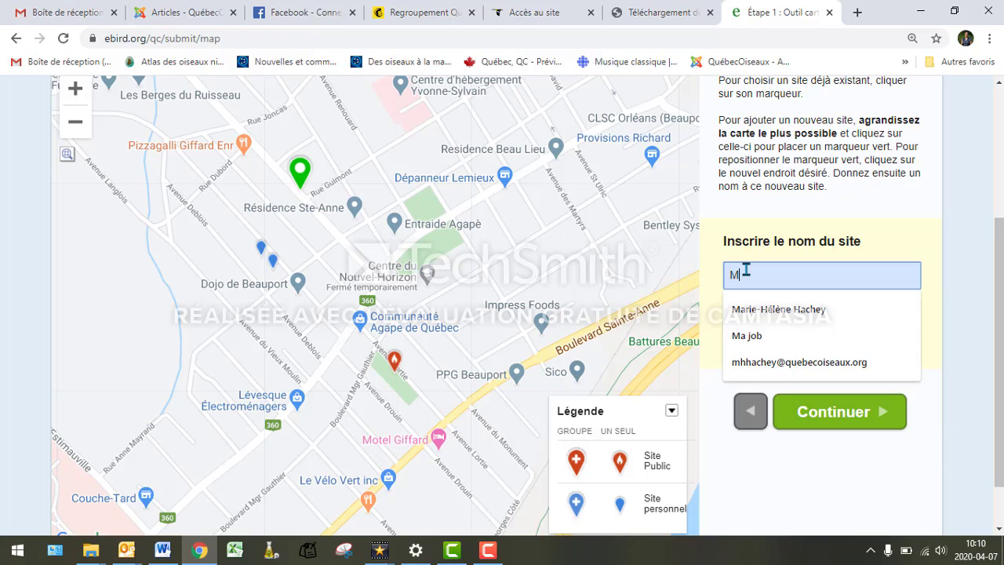
{"action": "type", "text": "a maison 2"}
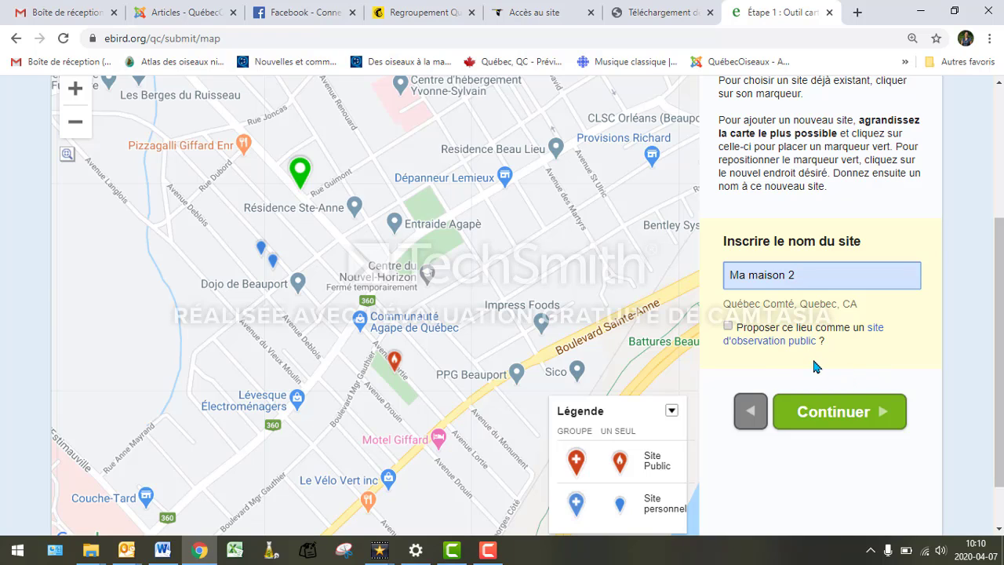
- Set the observation date to 4 avr. 2020
{"action": "left_click", "coordinate": [839, 414]}
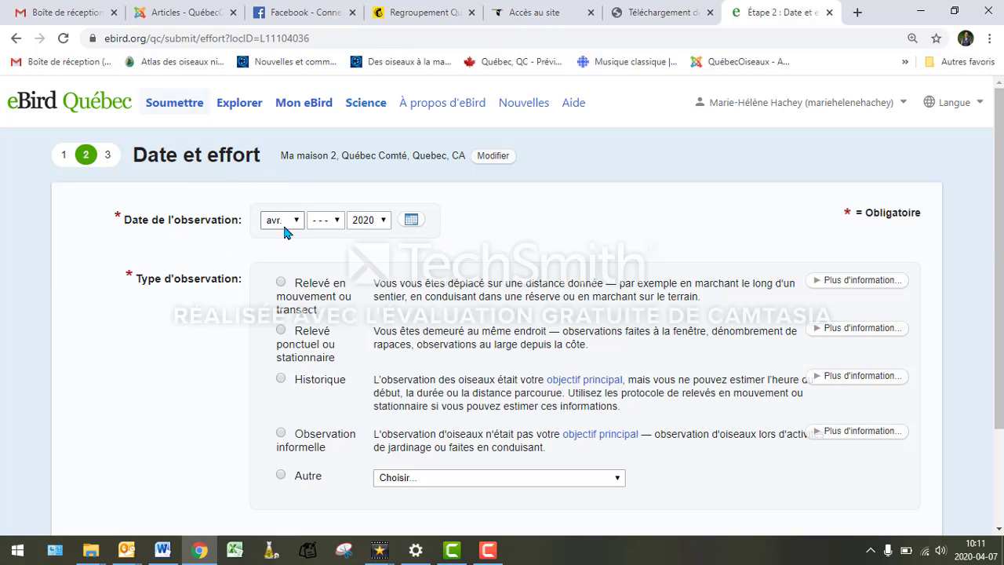
{"action": "left_click", "coordinate": [336, 221]}
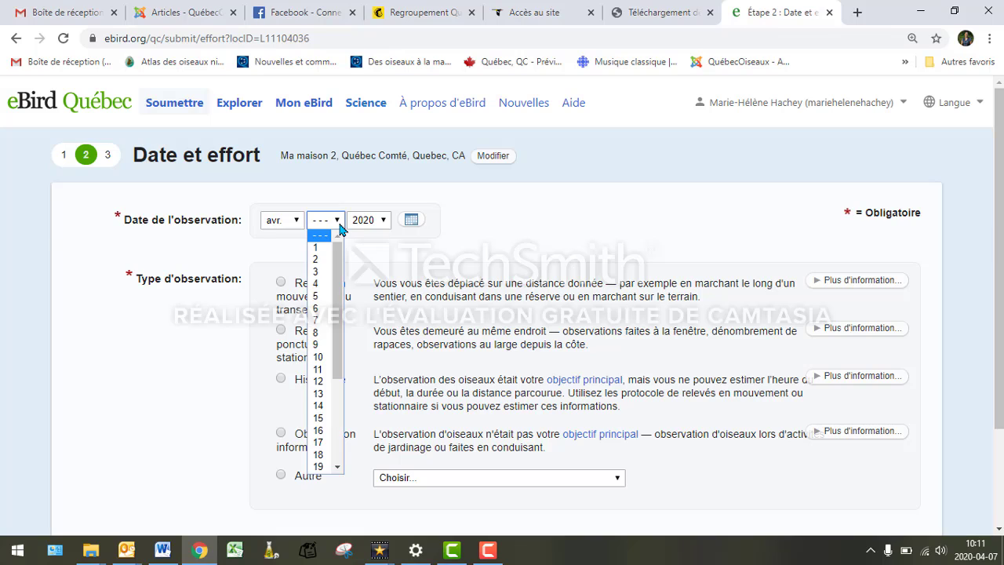
{"action": "left_click", "coordinate": [317, 284]}
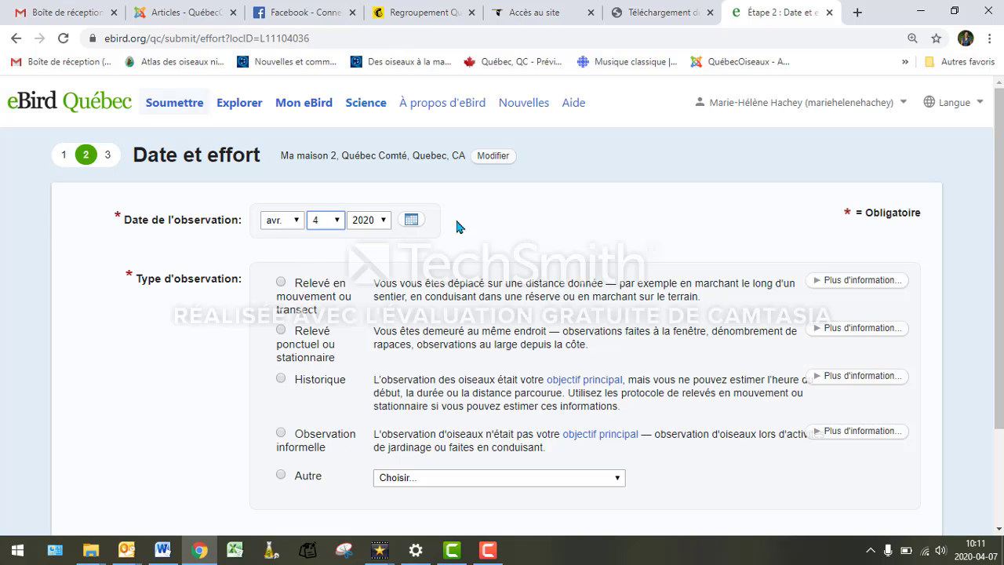
{"action": "left_click", "coordinate": [412, 223]}
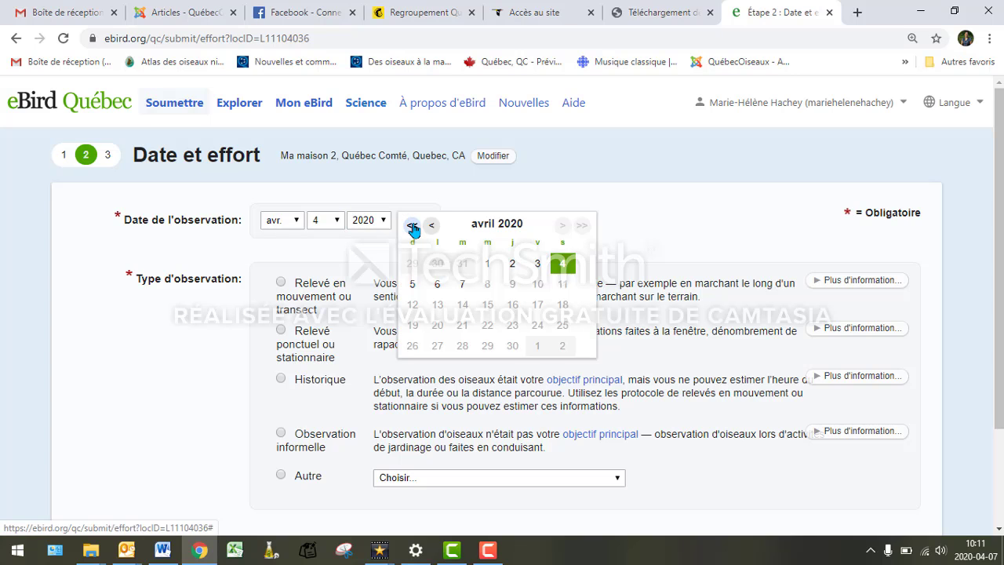
{"action": "left_click", "coordinate": [407, 192]}
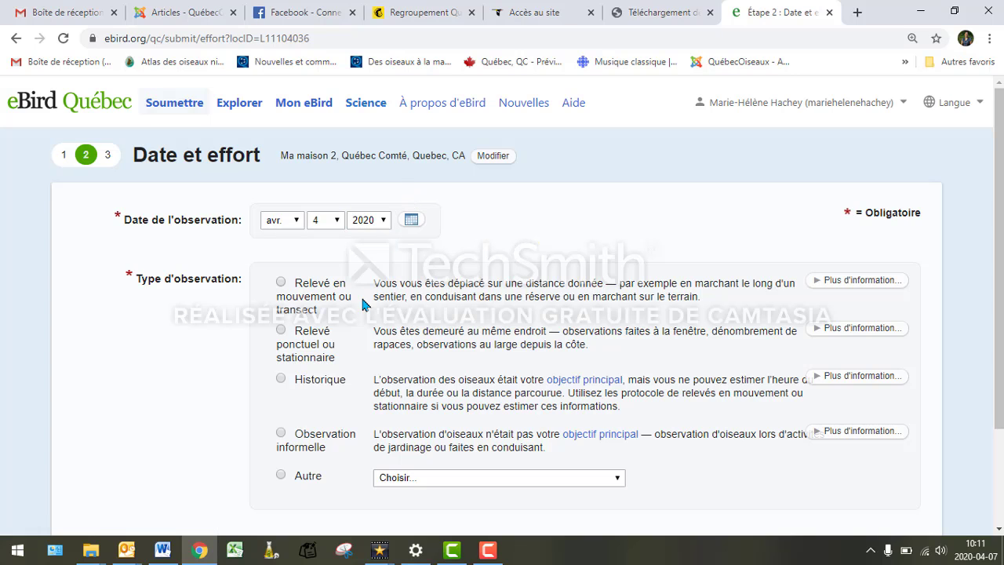
{"action": "scroll", "coordinate": [365, 312], "scroll_direction": "down", "scroll_amount": 1}
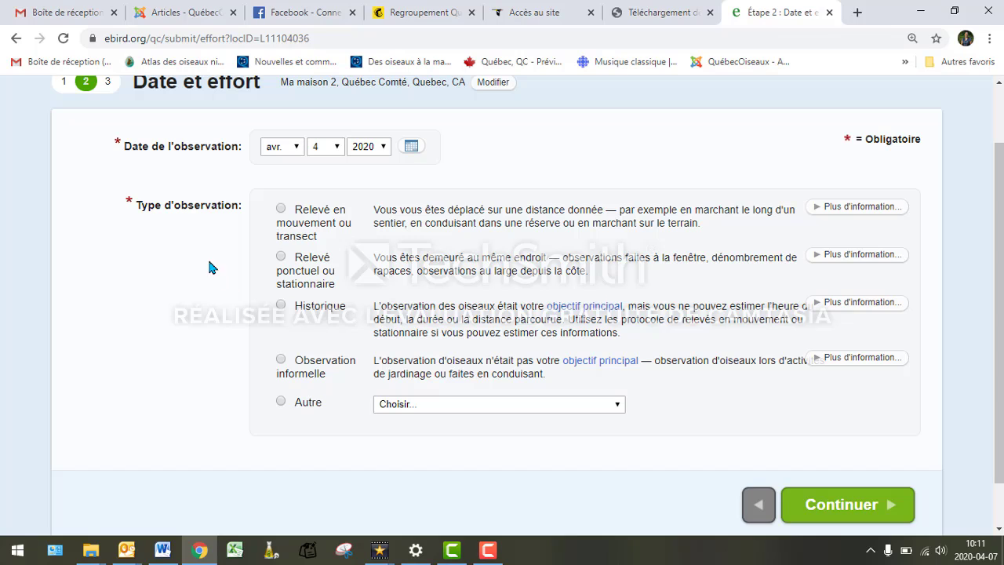
- Mark the outing as a stationary count starting at 8:30 AM
{"action": "left_click", "coordinate": [282, 257]}
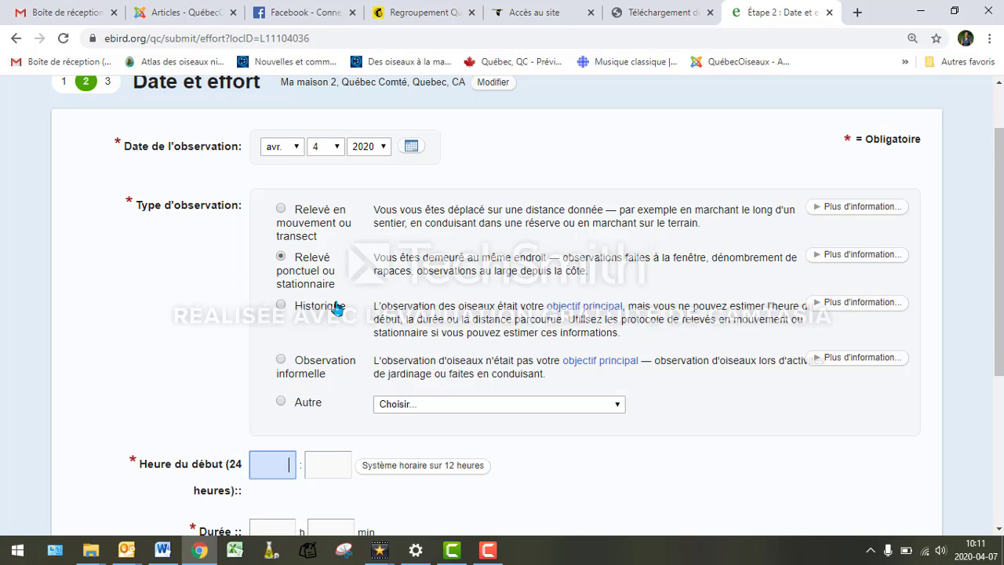
{"action": "scroll", "coordinate": [334, 311], "scroll_direction": "down", "scroll_amount": 1}
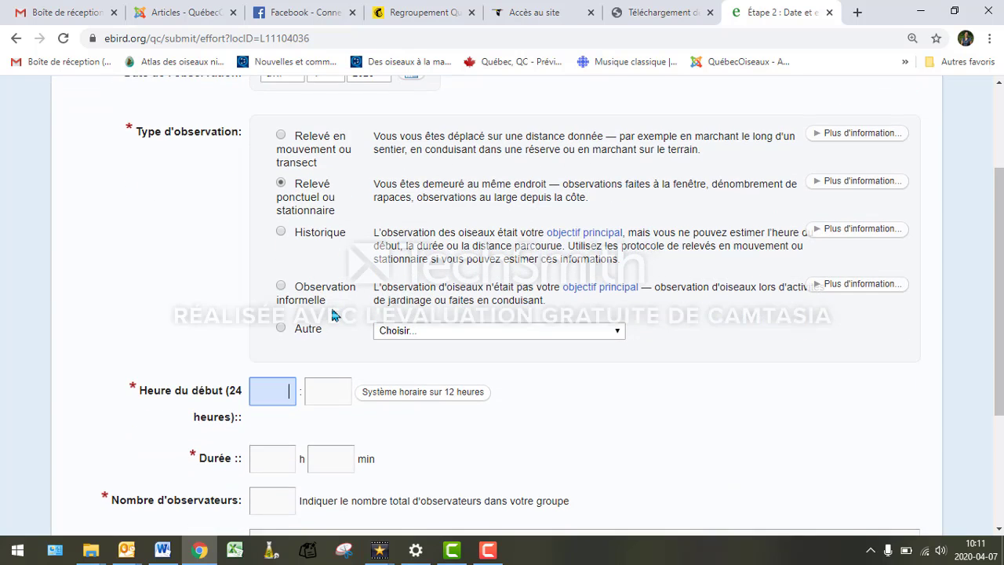
{"action": "scroll", "coordinate": [332, 314], "scroll_direction": "down", "scroll_amount": 2}
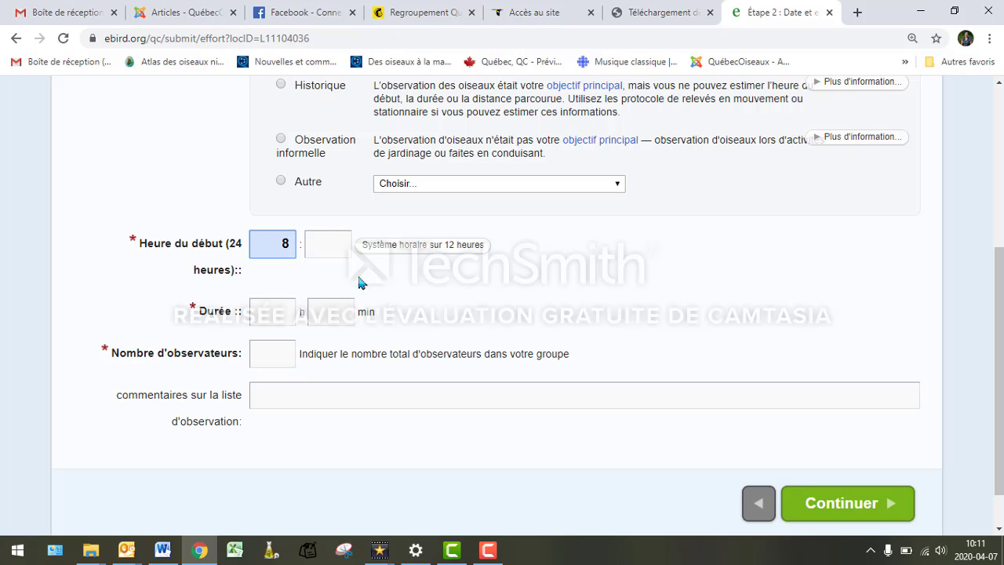
{"action": "left_click", "coordinate": [332, 254]}
{"action": "type", "text": "30"}
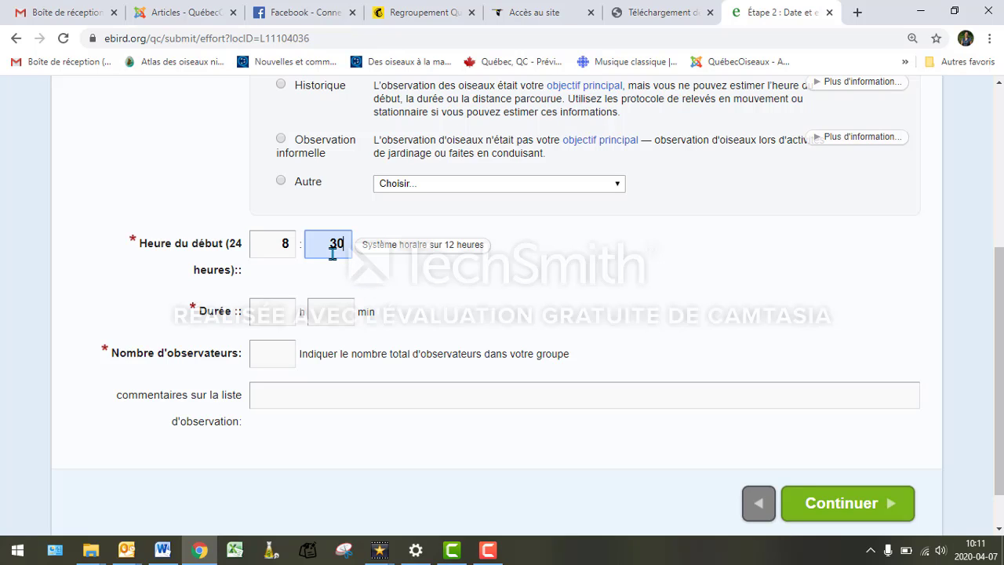
{"action": "left_click", "coordinate": [392, 253]}
{"action": "scroll", "coordinate": [408, 267], "scroll_direction": "down", "scroll_amount": 3}
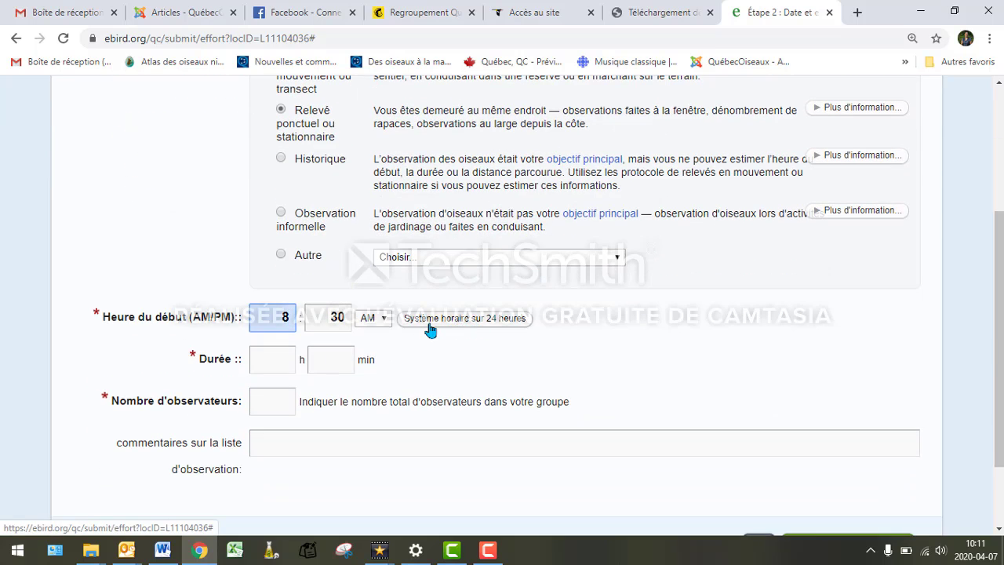
- Enter a 10-minute duration and 1 observer, then continue to the species checklist
{"action": "left_click", "coordinate": [350, 358]}
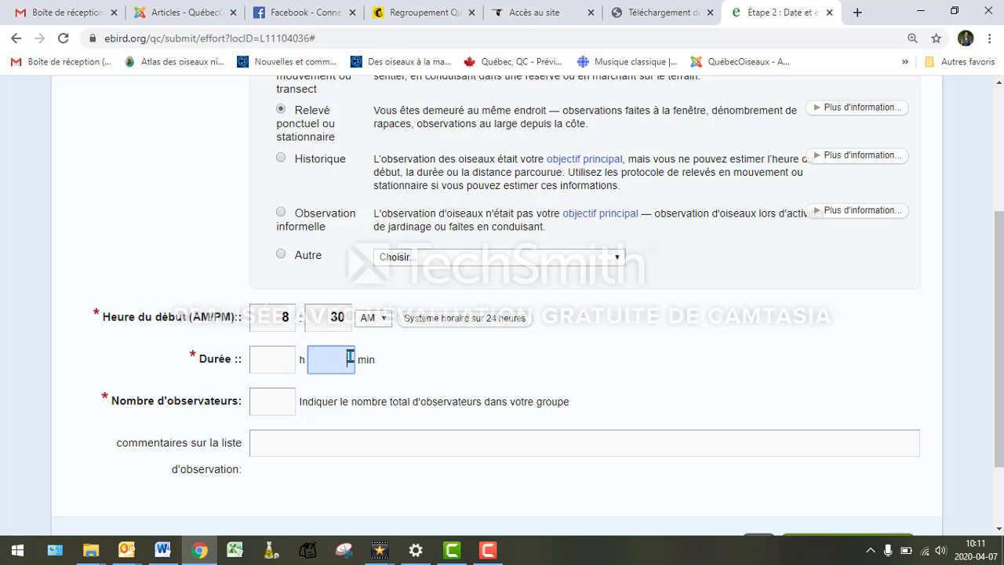
{"action": "type", "text": "10"}
{"action": "scroll", "coordinate": [397, 361], "scroll_direction": "down", "scroll_amount": 2}
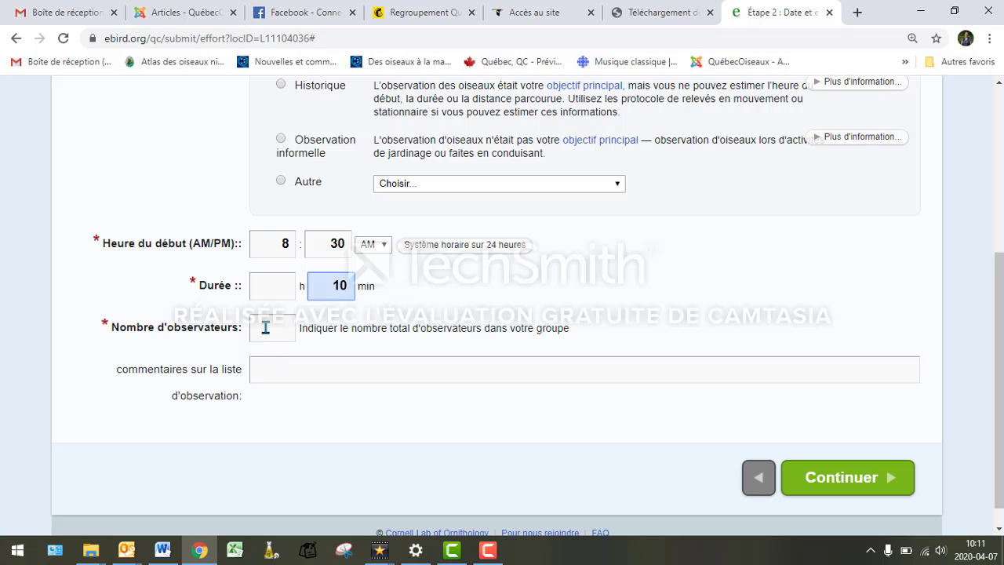
{"action": "left_click", "coordinate": [264, 328]}
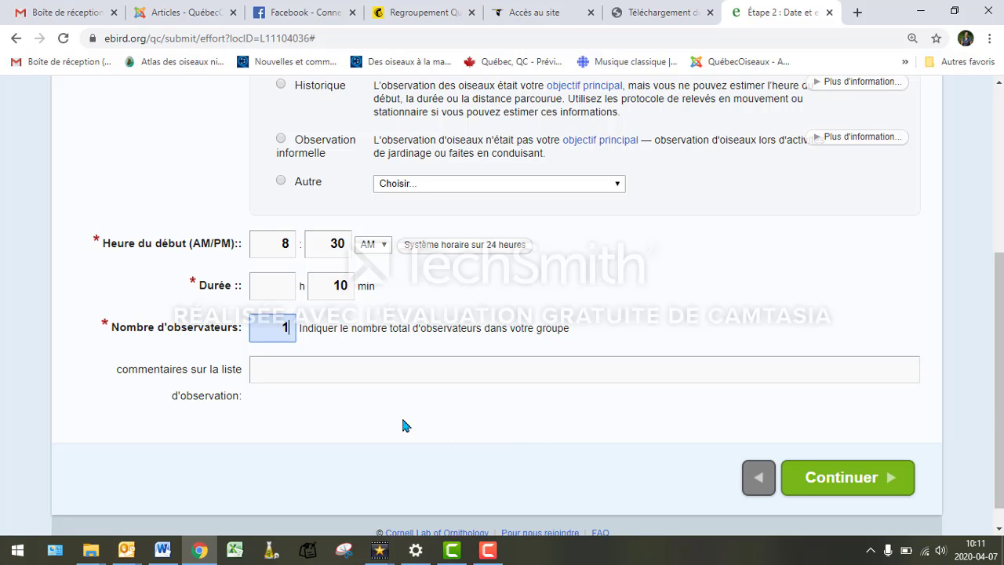
{"action": "left_click", "coordinate": [817, 479]}
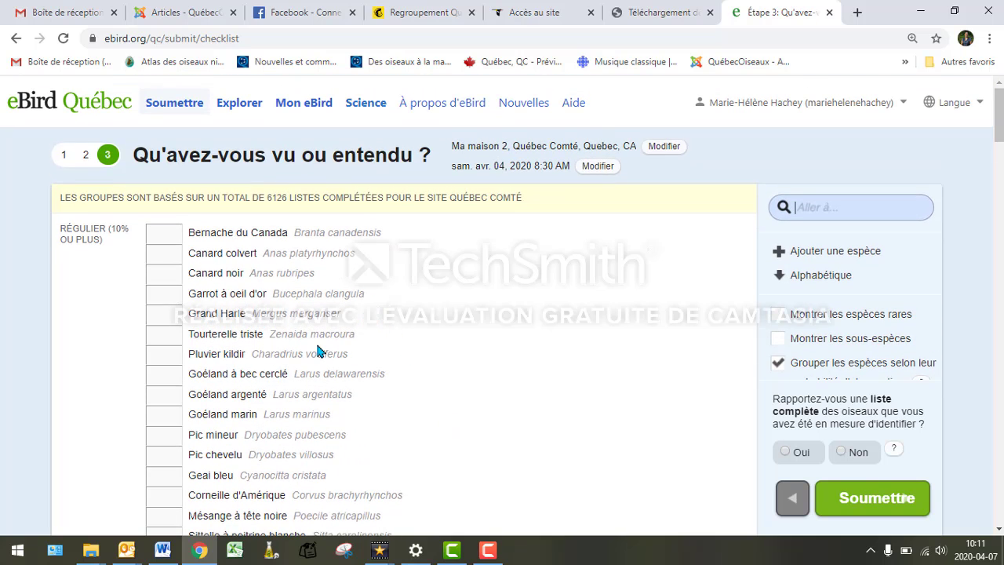
- Enter a count of 1 for Bernache du Canada
{"action": "left_click", "coordinate": [171, 233]}
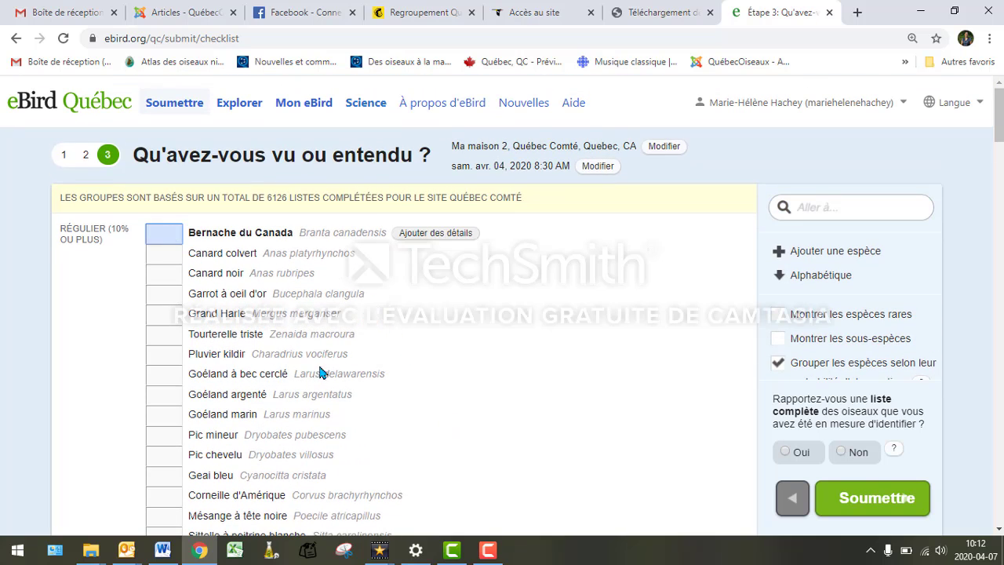
{"action": "type", "text": "1"}
{"action": "scroll", "coordinate": [420, 361], "scroll_direction": "down", "scroll_amount": 5}
{"action": "scroll", "coordinate": [421, 360], "scroll_direction": "down", "scroll_amount": 7}
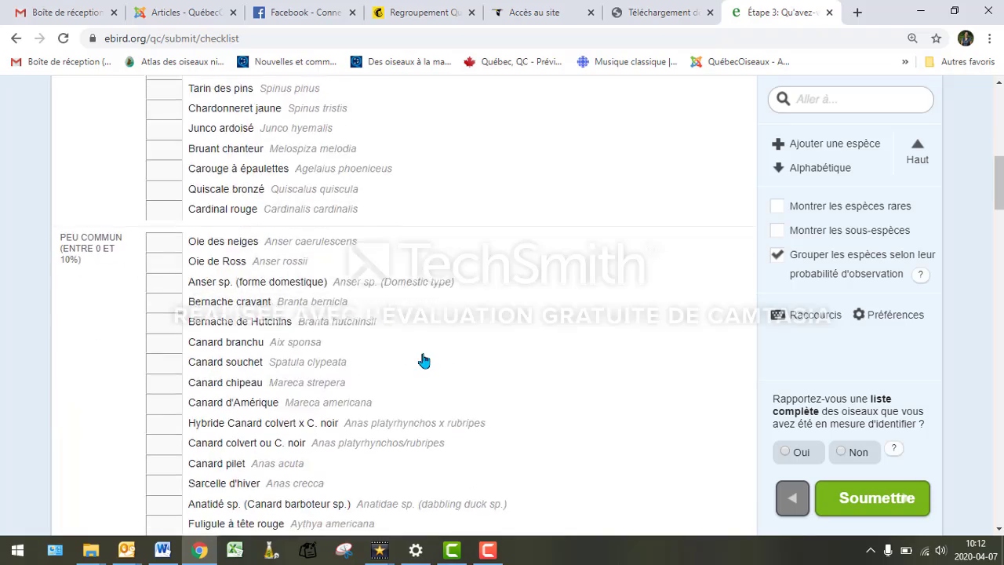
{"action": "scroll", "coordinate": [424, 361], "scroll_direction": "up", "scroll_amount": 5}
{"action": "scroll", "coordinate": [426, 362], "scroll_direction": "up", "scroll_amount": 10}
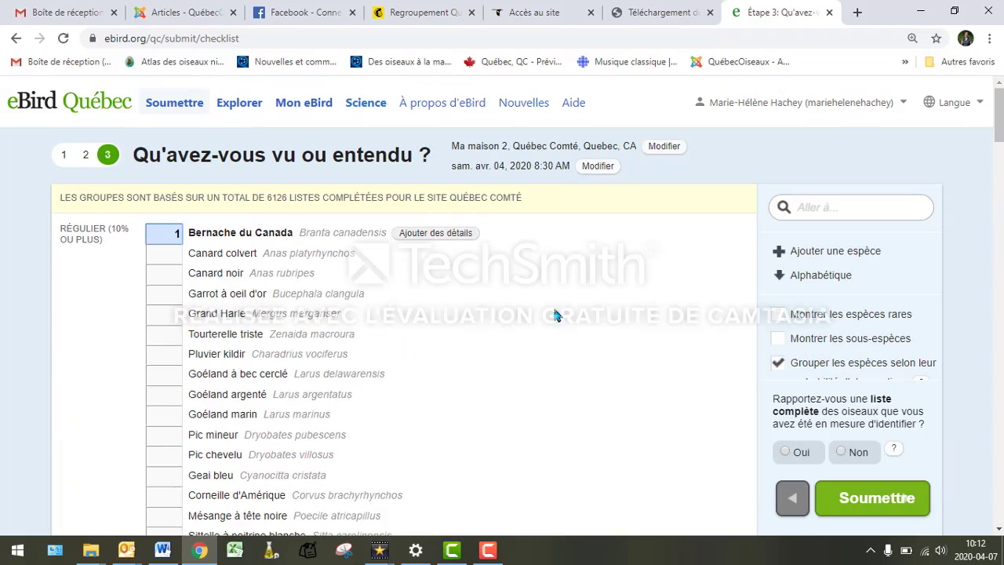
- Find Mésange à tête noire via Aller à and give it a count of 1
{"action": "left_click", "coordinate": [852, 207]}
{"action": "type", "text": "m"}
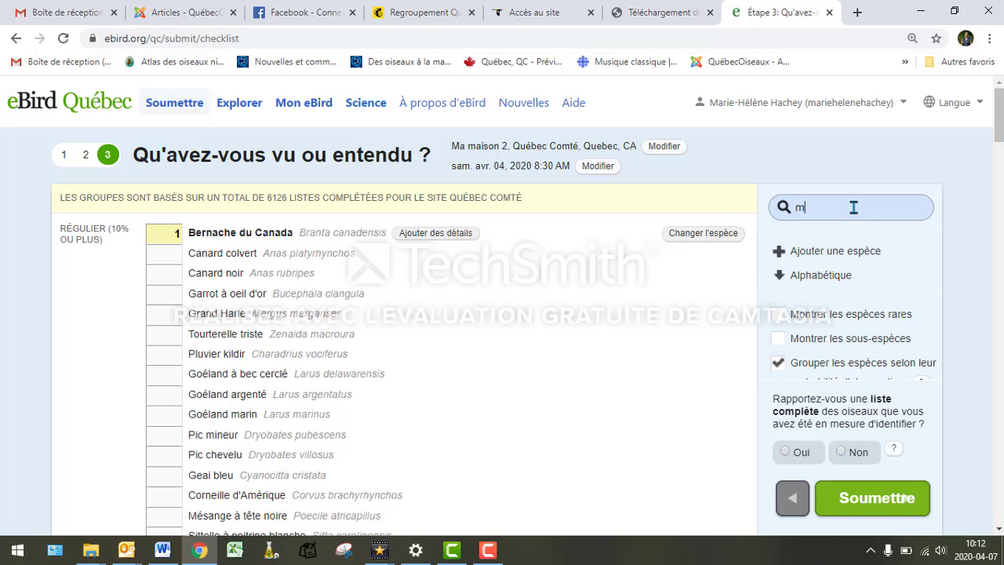
{"action": "type", "text": "ésange"}
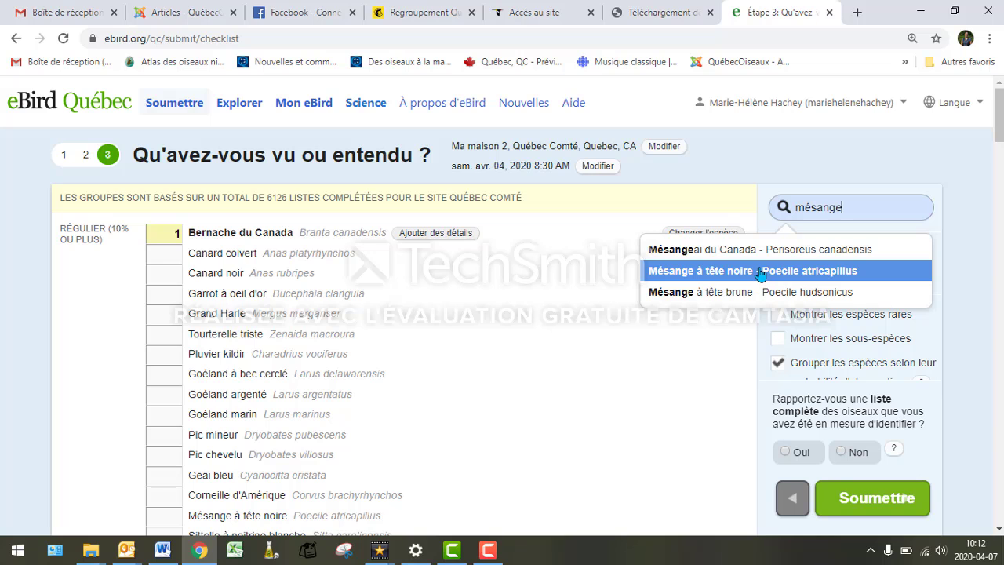
{"action": "left_click", "coordinate": [759, 272]}
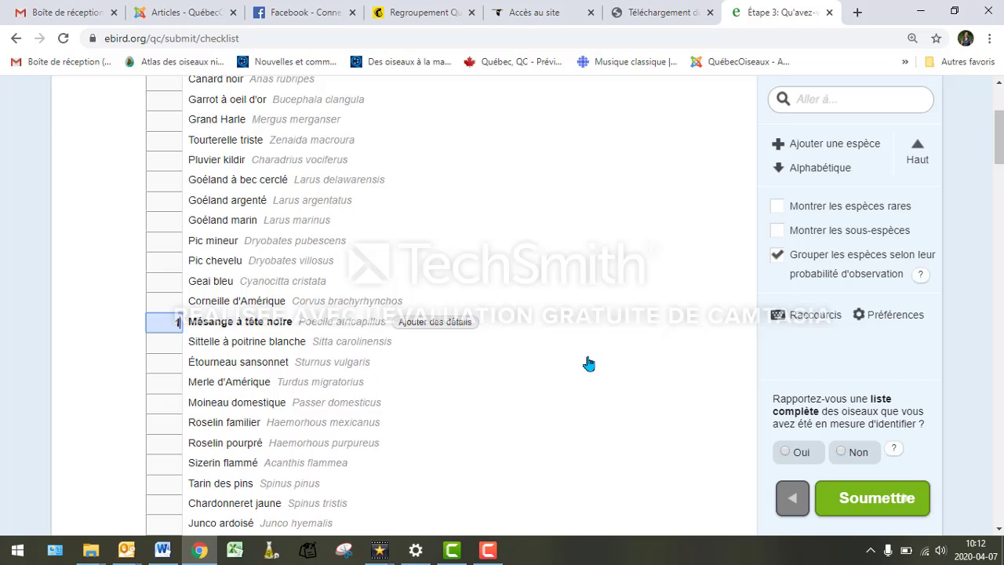
{"action": "type", "text": "1"}
{"action": "scroll", "coordinate": [588, 363], "scroll_direction": "up", "scroll_amount": 2}
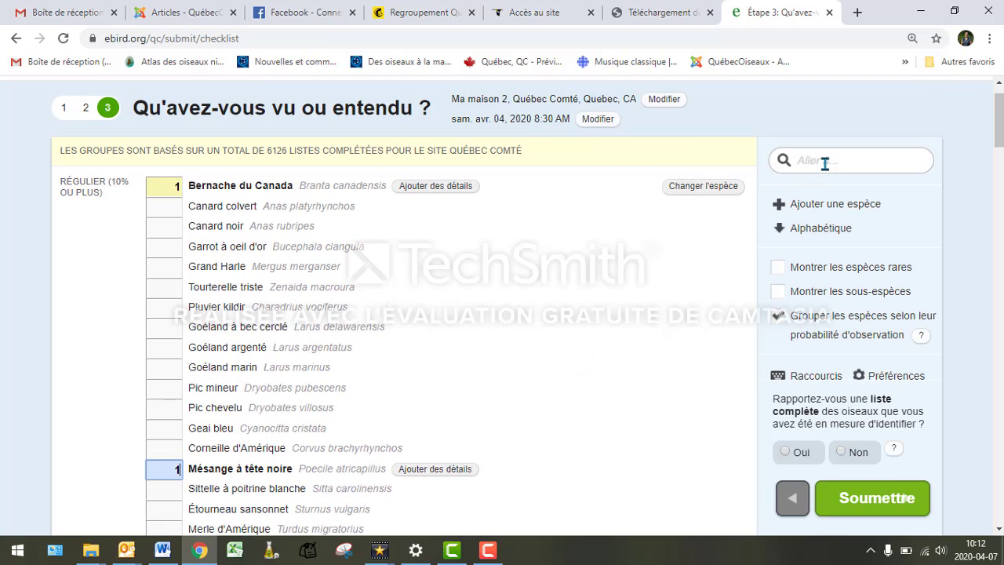
- Find Corneille d'Amérique via Aller à and record a count of 25
{"action": "left_click", "coordinate": [824, 161]}
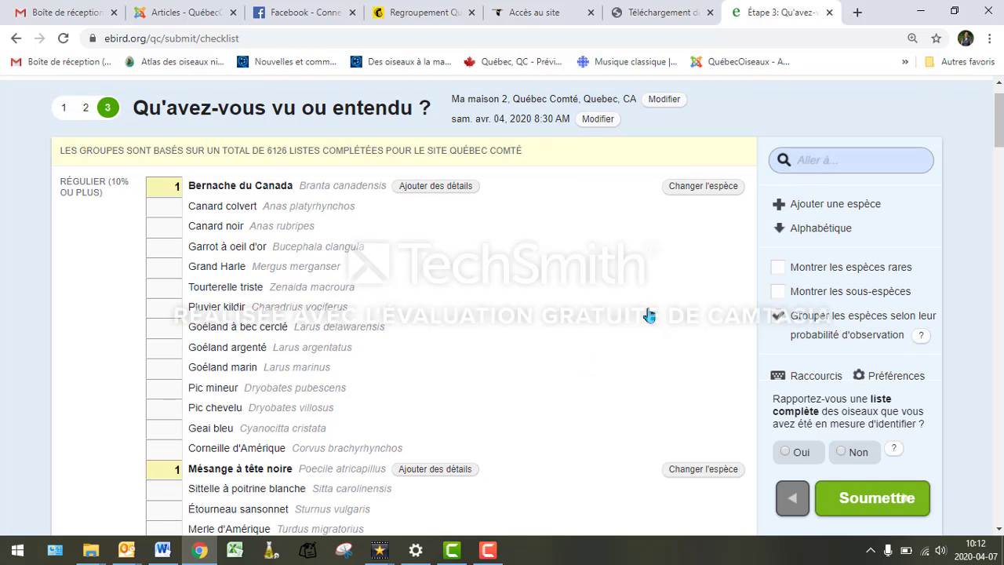
{"action": "type", "text": "corneille"}
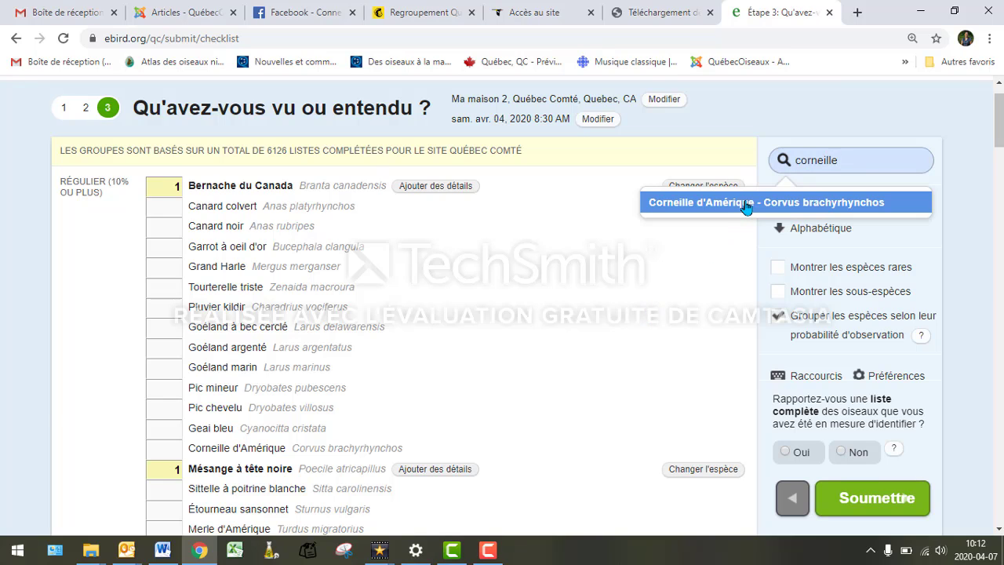
{"action": "left_click", "coordinate": [746, 204]}
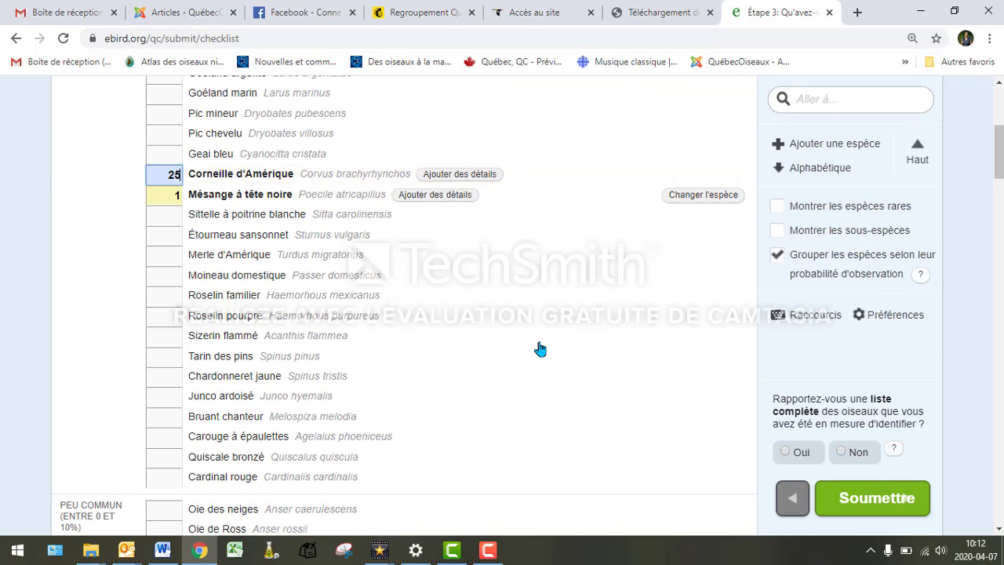
{"action": "scroll", "coordinate": [540, 349], "scroll_direction": "up", "scroll_amount": 1}
{"action": "scroll", "coordinate": [539, 348], "scroll_direction": "up", "scroll_amount": 3}
- Report it as a complete checklist and submit: 3 species, 27 individuals
{"action": "scroll", "coordinate": [539, 348], "scroll_direction": "down", "scroll_amount": 6}
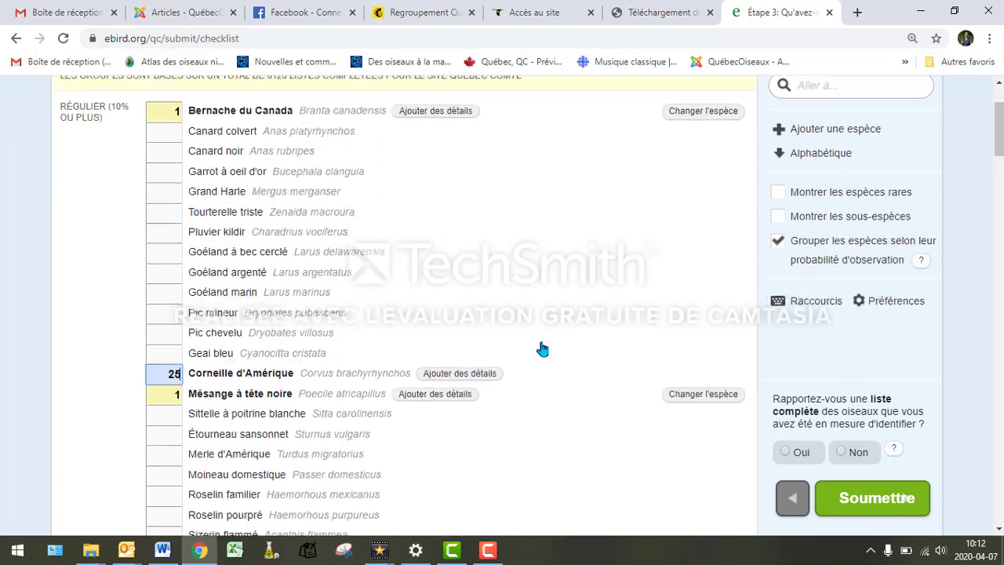
{"action": "scroll", "coordinate": [541, 348], "scroll_direction": "up", "scroll_amount": 6}
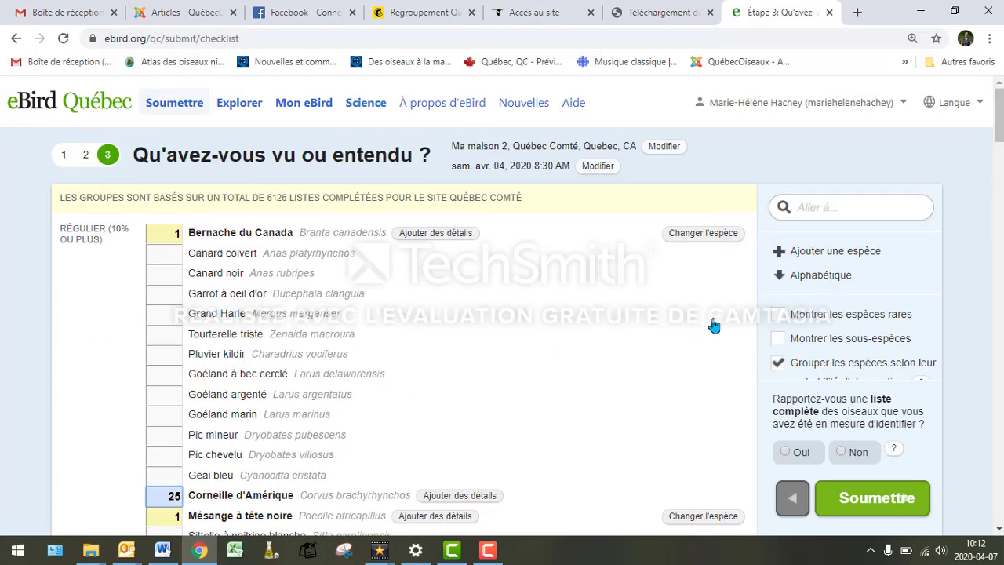
{"action": "scroll", "coordinate": [610, 325], "scroll_direction": "down", "scroll_amount": 2}
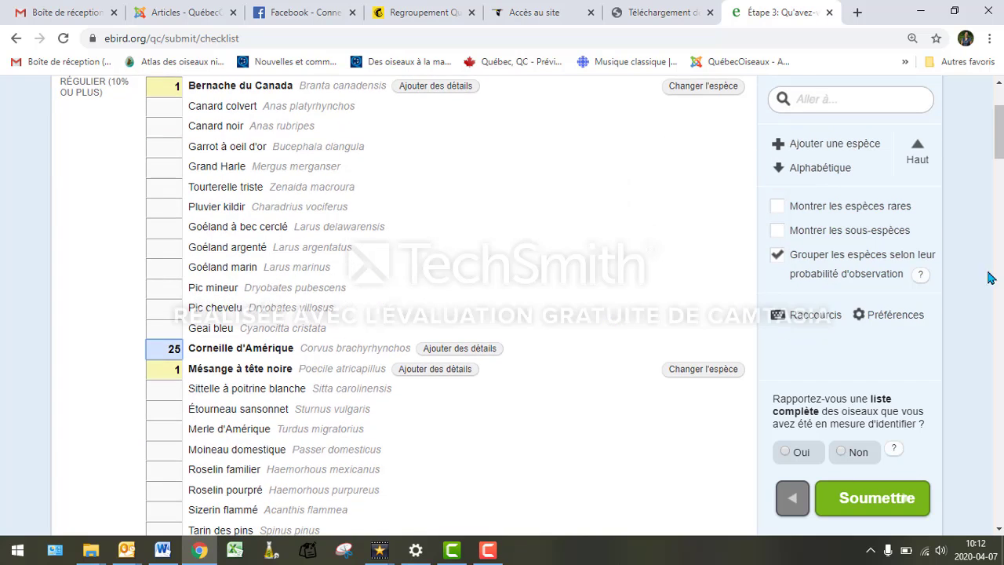
{"action": "scroll", "coordinate": [962, 331], "scroll_direction": "down", "scroll_amount": 1}
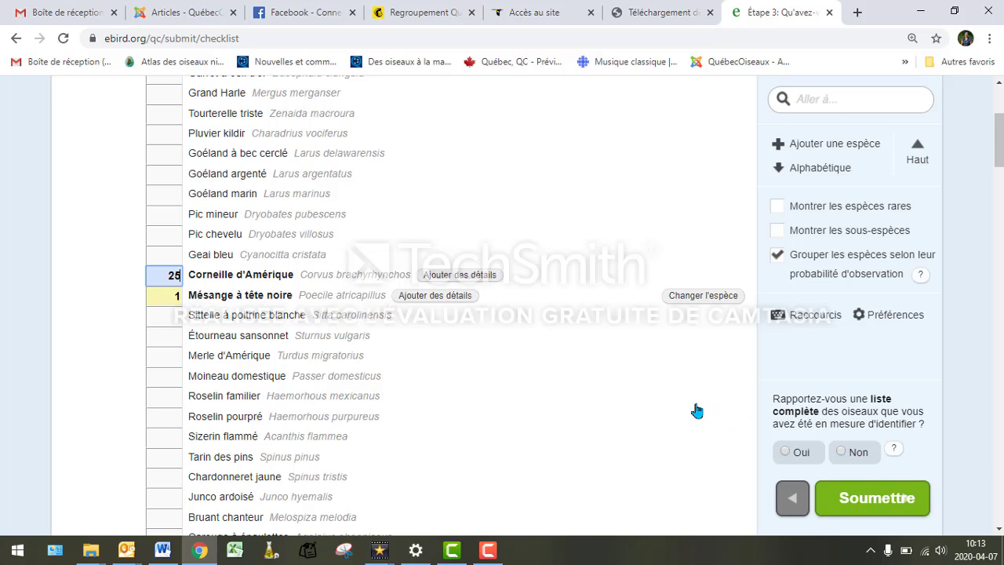
{"action": "left_click", "coordinate": [787, 453]}
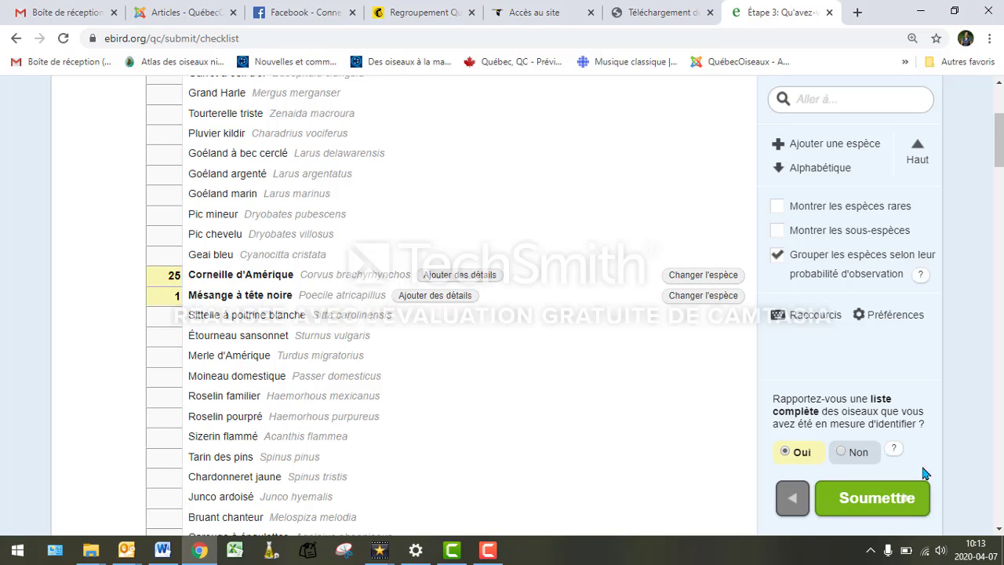
{"action": "left_click", "coordinate": [877, 499]}
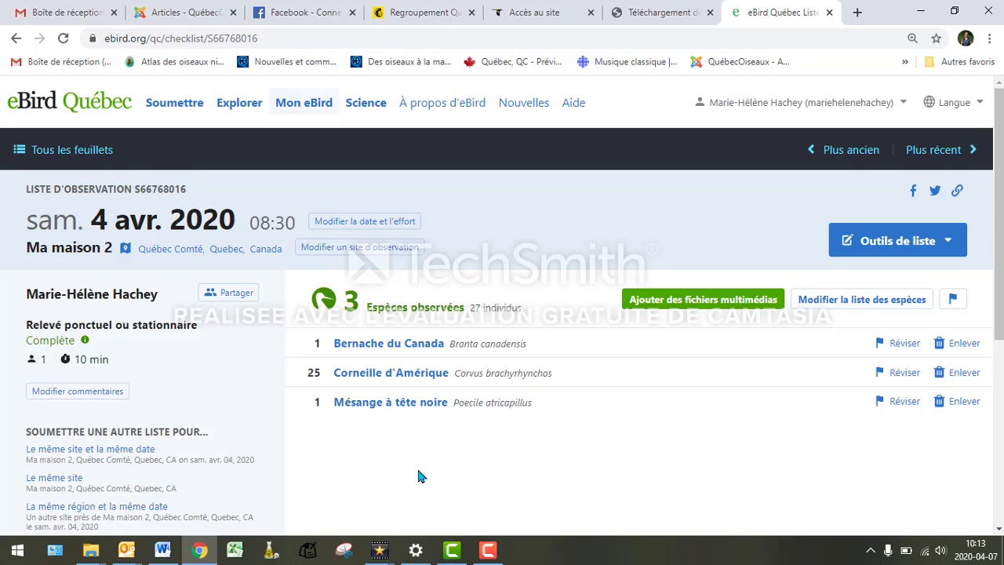
- Open the Partager form for the submitted checklist
{"action": "left_click", "coordinate": [227, 295]}
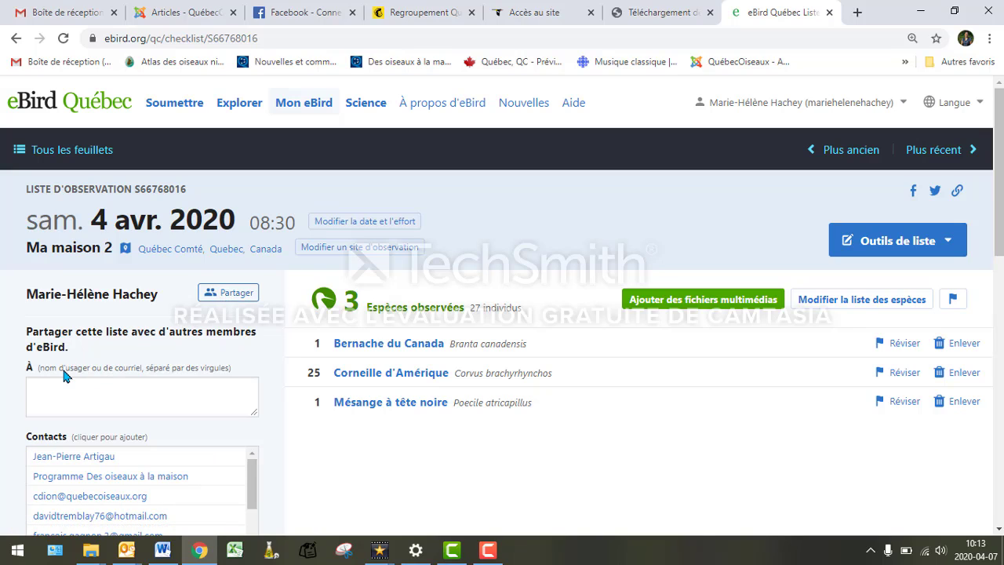
- Share the checklist with another eBird member by entering their username
{"action": "left_click", "coordinate": [71, 383]}
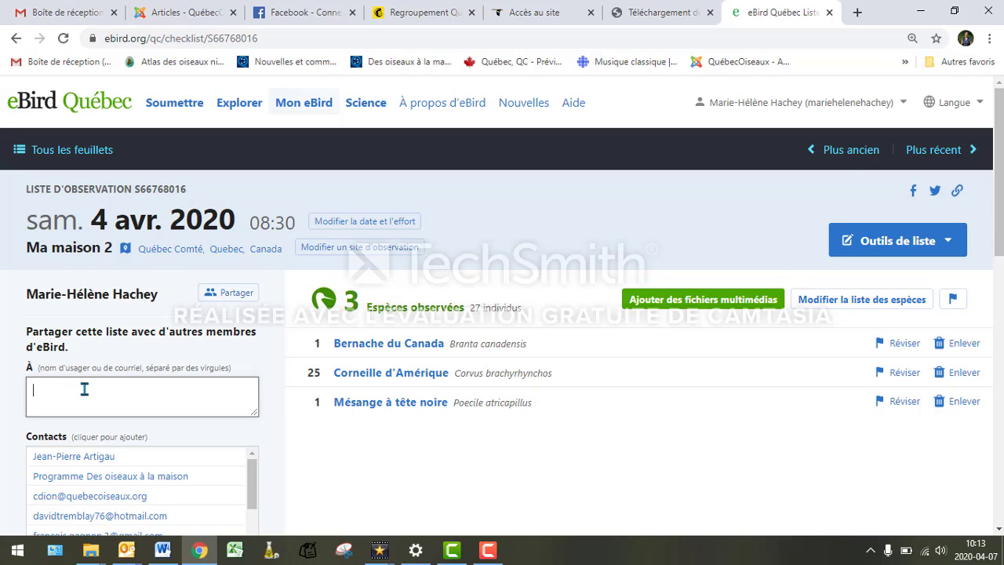
{"action": "type", "text": "desoiseauxalamaison"}
{"action": "scroll", "coordinate": [360, 459], "scroll_direction": "down", "scroll_amount": 1}
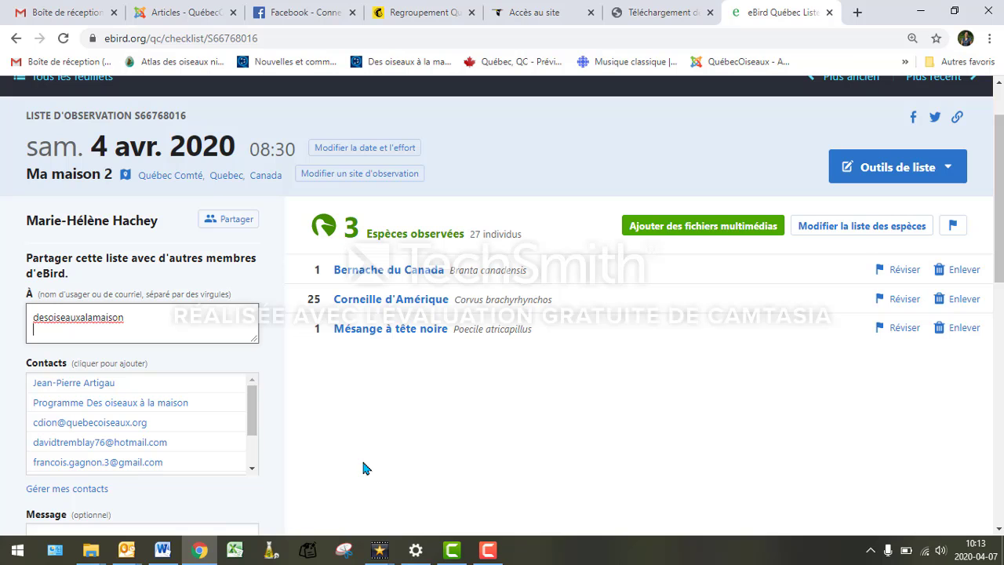
{"action": "scroll", "coordinate": [390, 416], "scroll_direction": "down", "scroll_amount": 2}
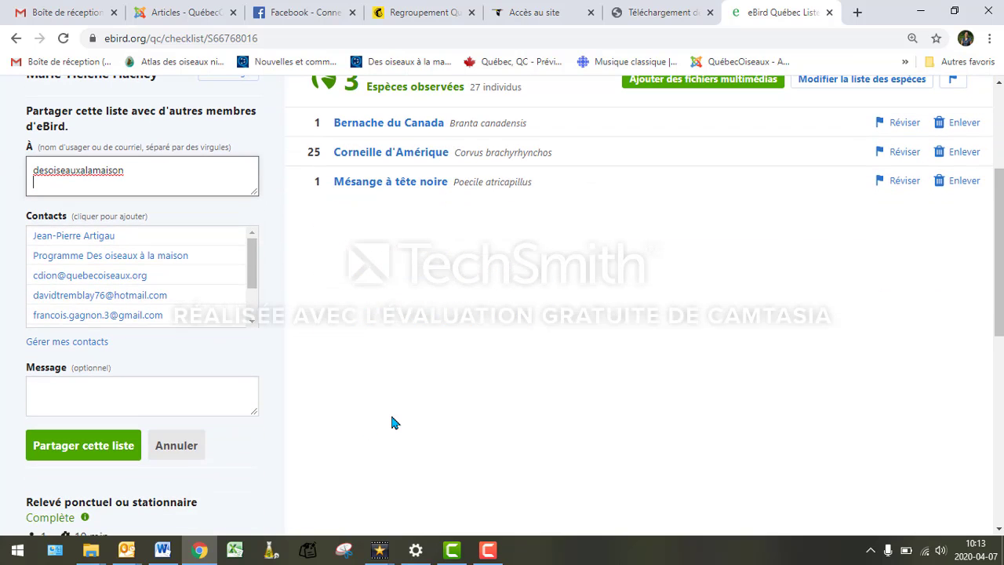
{"action": "left_click", "coordinate": [92, 445]}
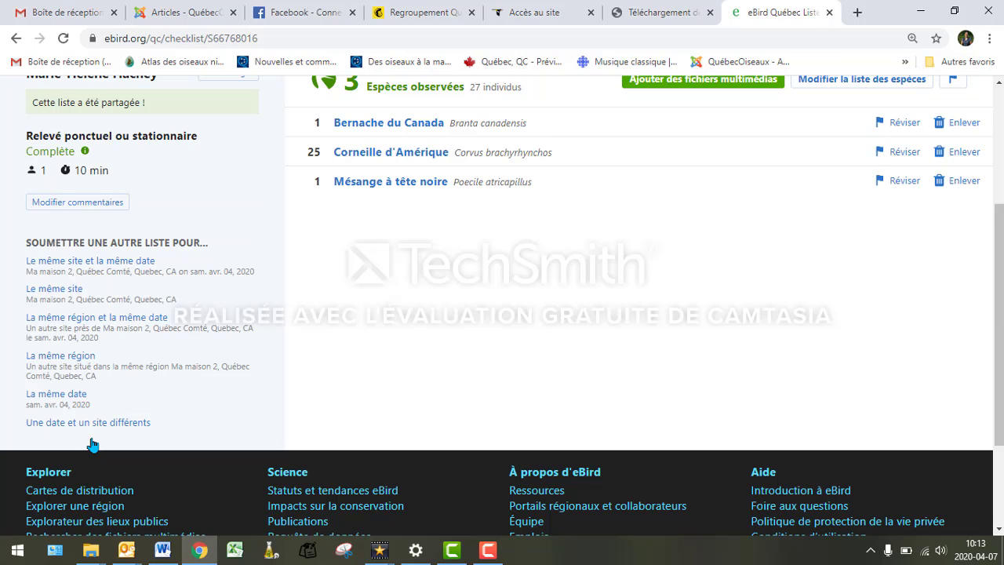
{"action": "scroll", "coordinate": [398, 311], "scroll_direction": "up", "scroll_amount": 1}
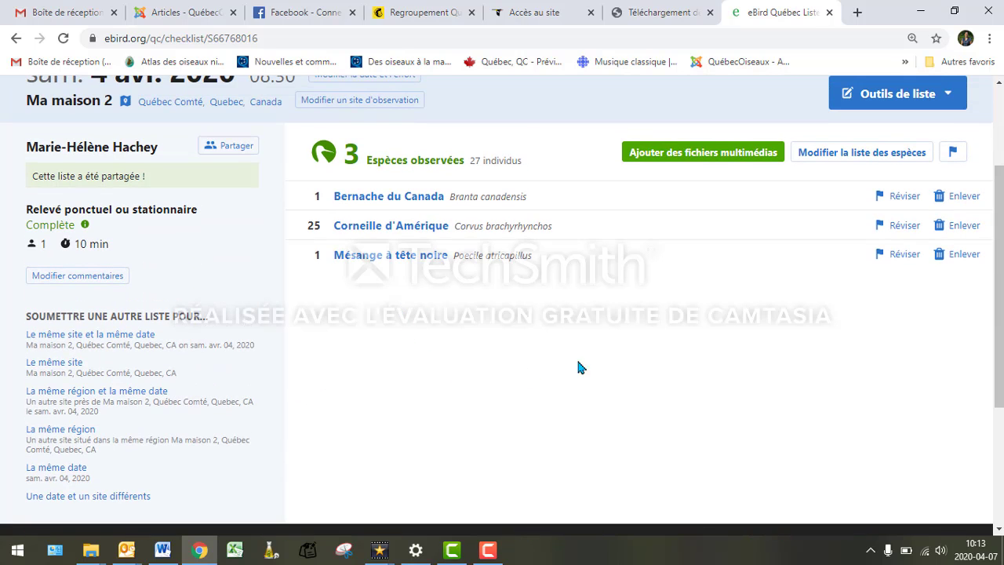
{"action": "scroll", "coordinate": [598, 362], "scroll_direction": "down", "scroll_amount": 1}
{"action": "scroll", "coordinate": [410, 351], "scroll_direction": "up", "scroll_amount": 2}
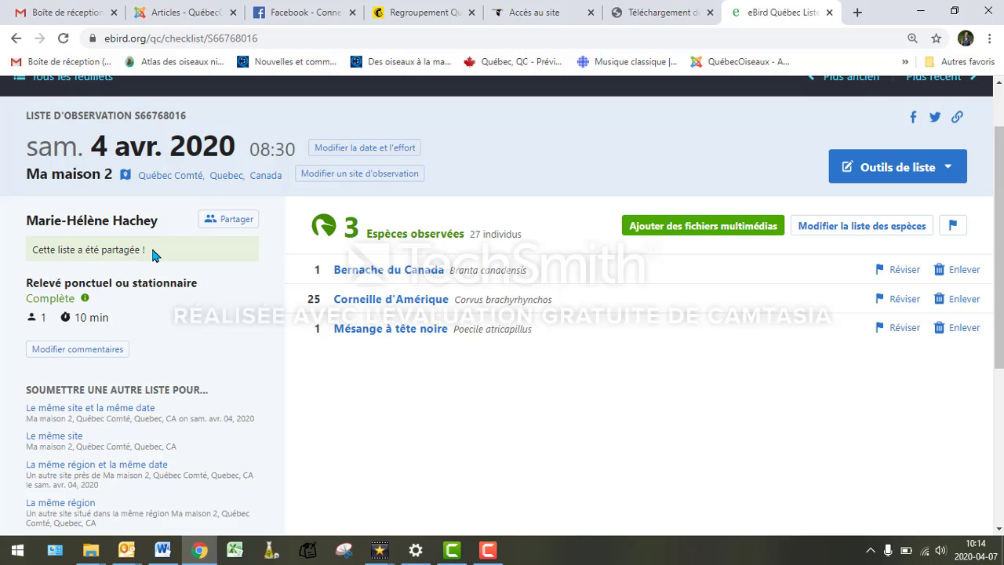
{"action": "scroll", "coordinate": [279, 382], "scroll_direction": "down", "scroll_amount": 2}
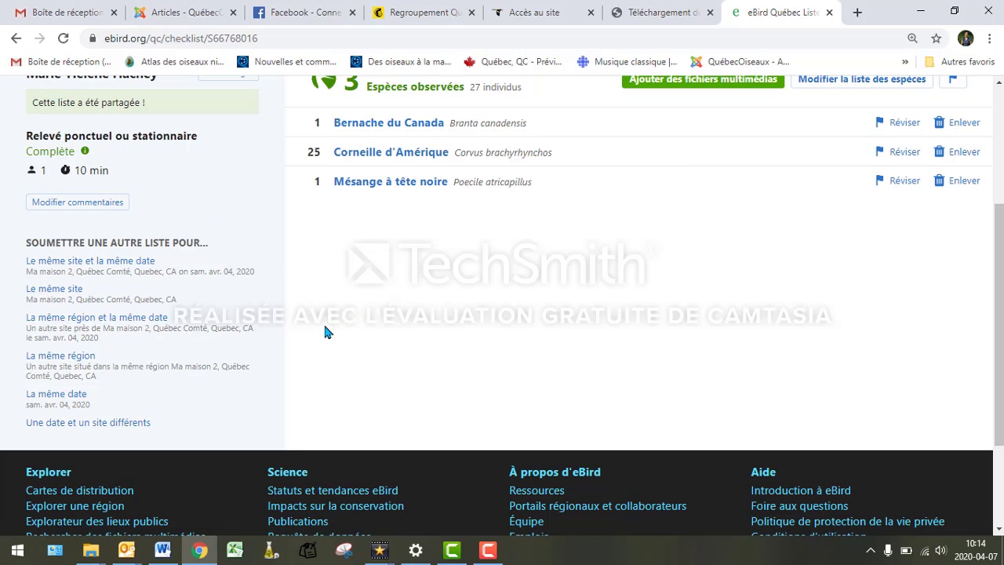
{"action": "scroll", "coordinate": [343, 339], "scroll_direction": "down", "scroll_amount": 1}
{"action": "scroll", "coordinate": [343, 340], "scroll_direction": "up", "scroll_amount": 3}
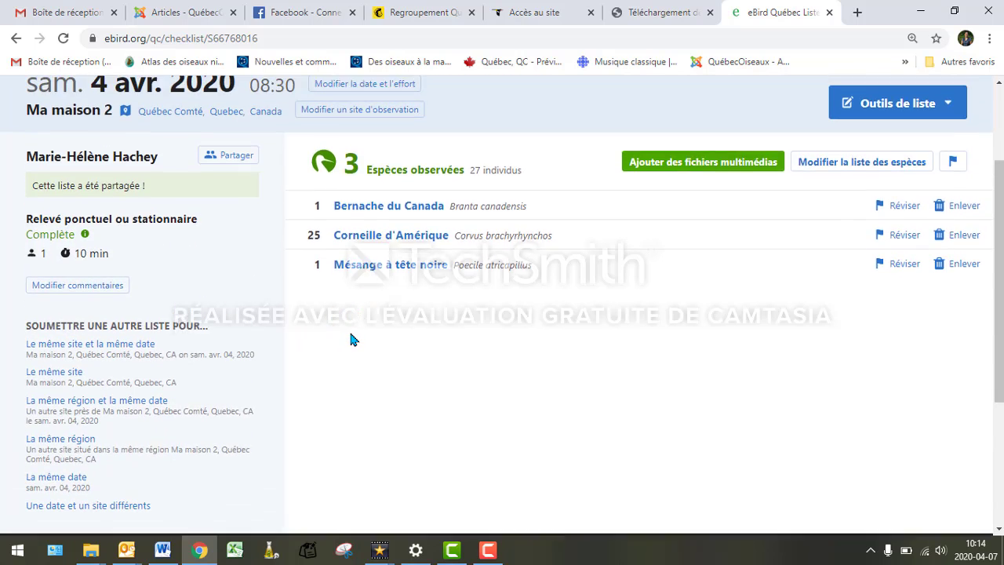
{"action": "scroll", "coordinate": [687, 434], "scroll_direction": "up", "scroll_amount": 2}
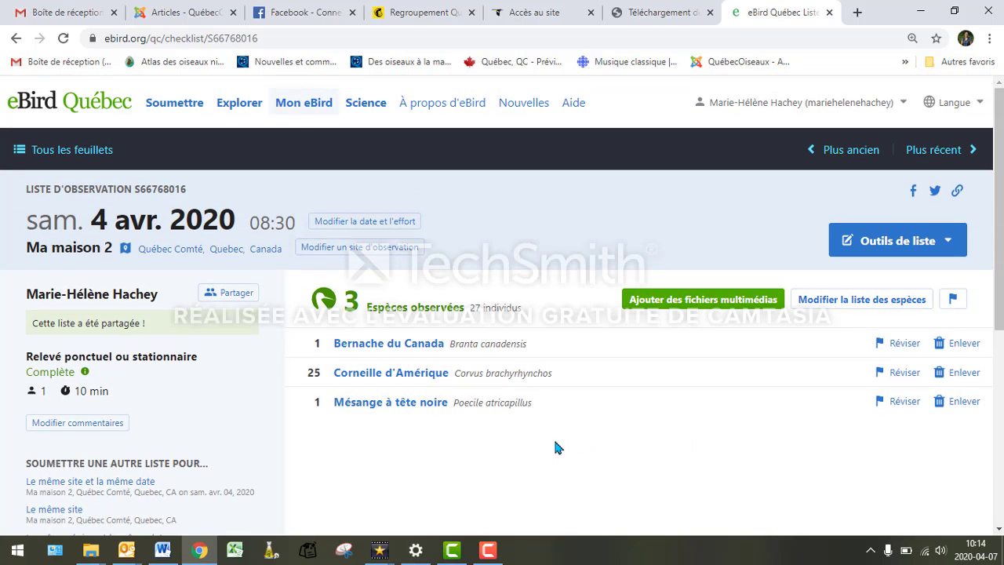
{"action": "scroll", "coordinate": [580, 434], "scroll_direction": "down", "scroll_amount": 4}
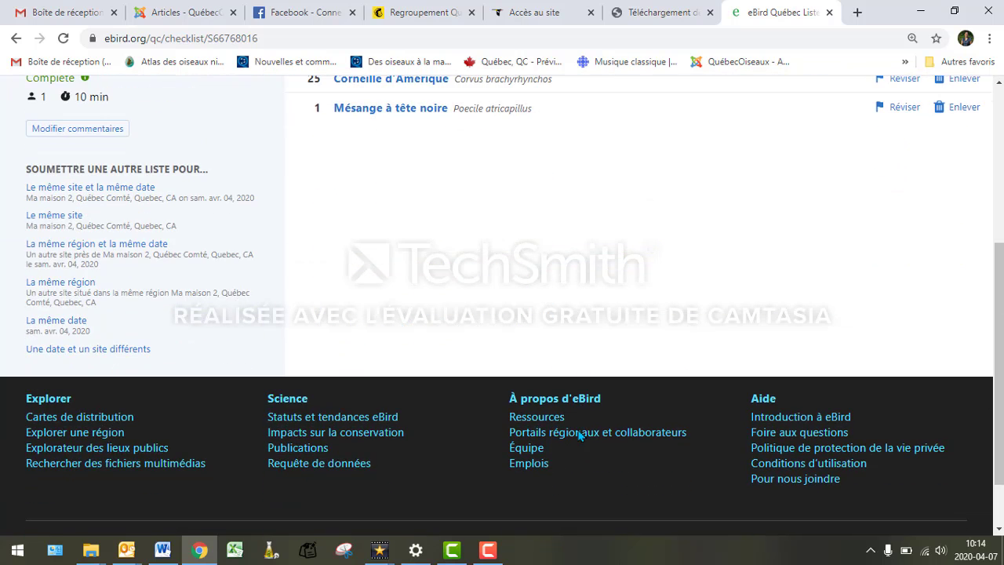